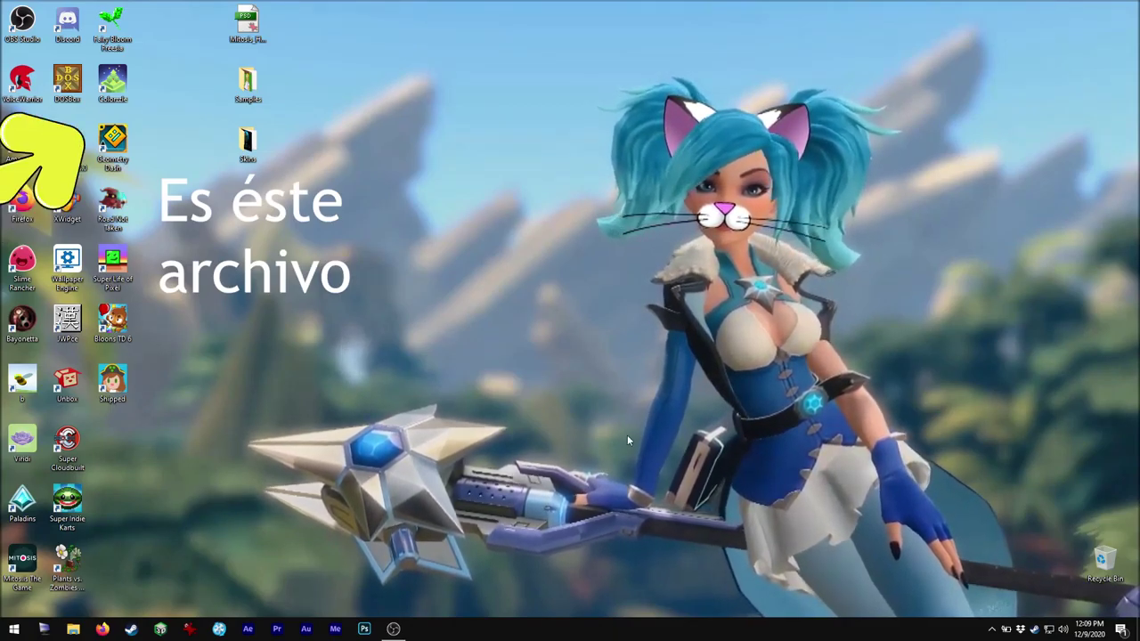
click(268, 39)
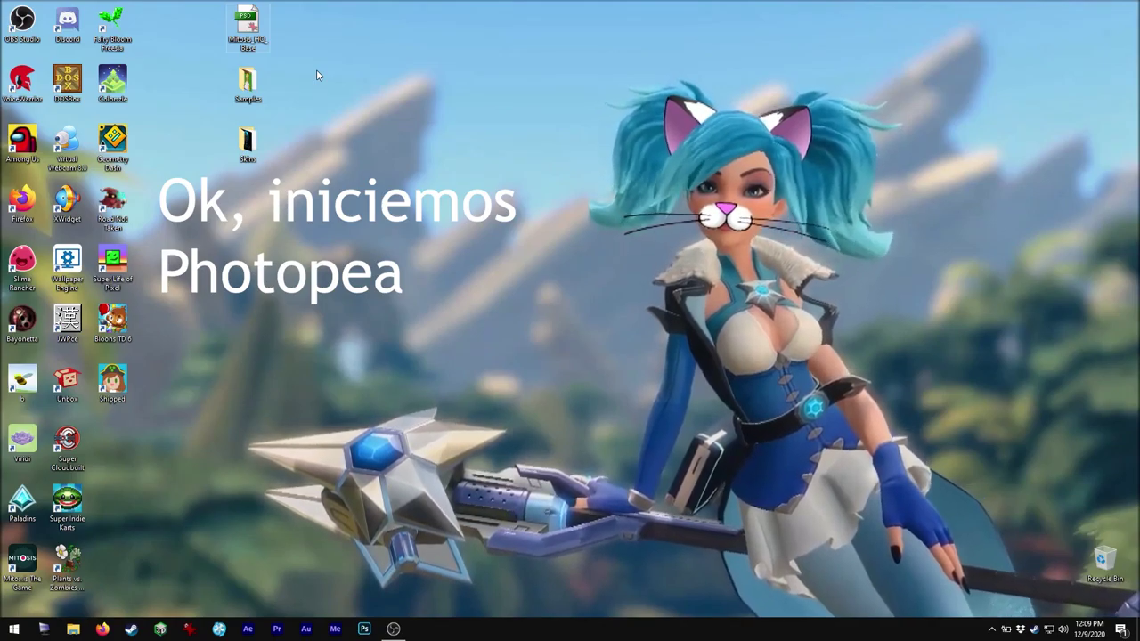
click(102, 630)
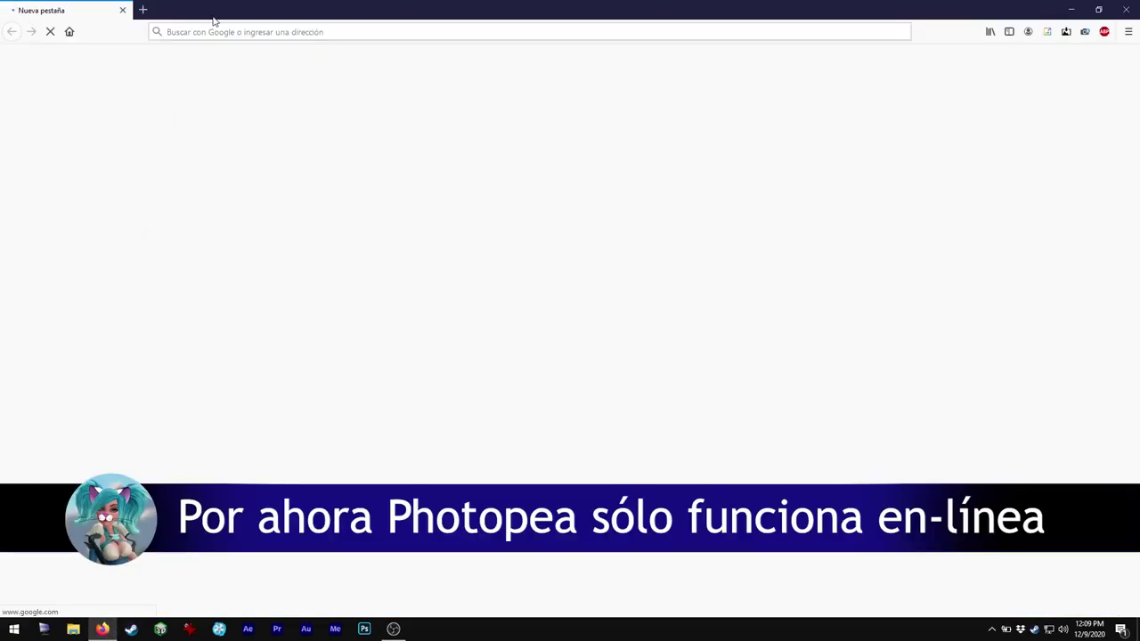
click(294, 31)
text(w)
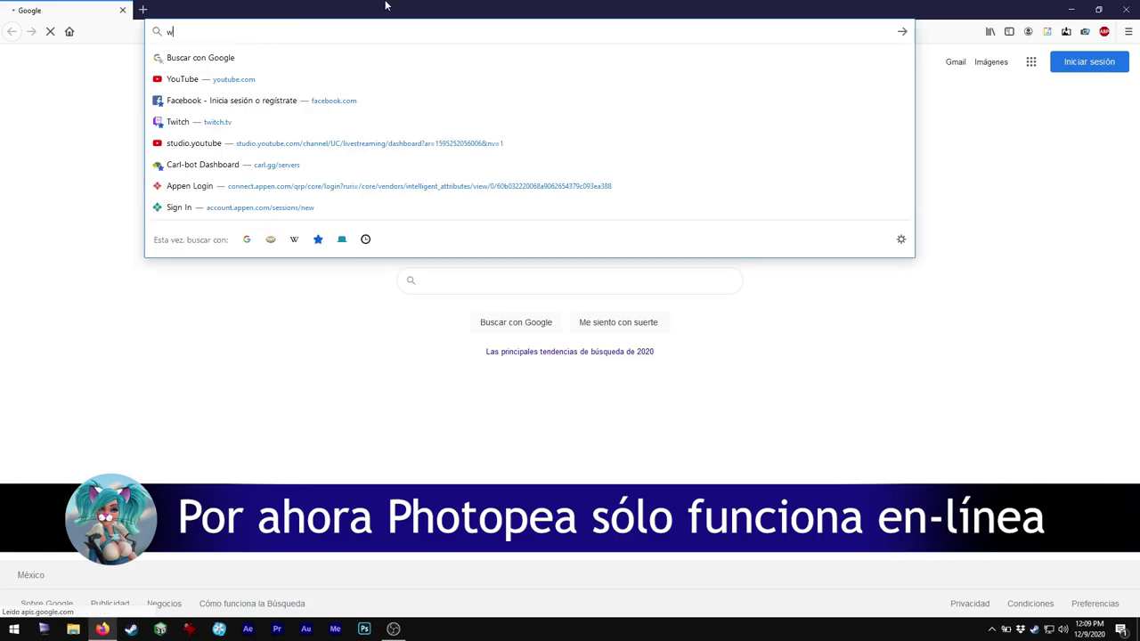
text(ww.p)
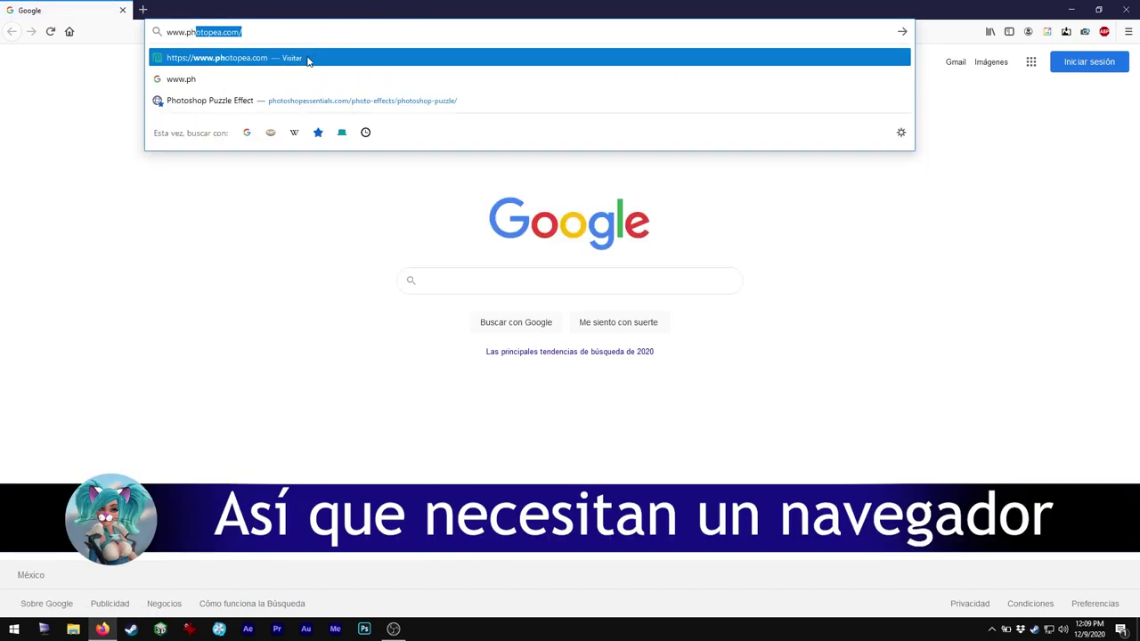
text(h)
key(Return)
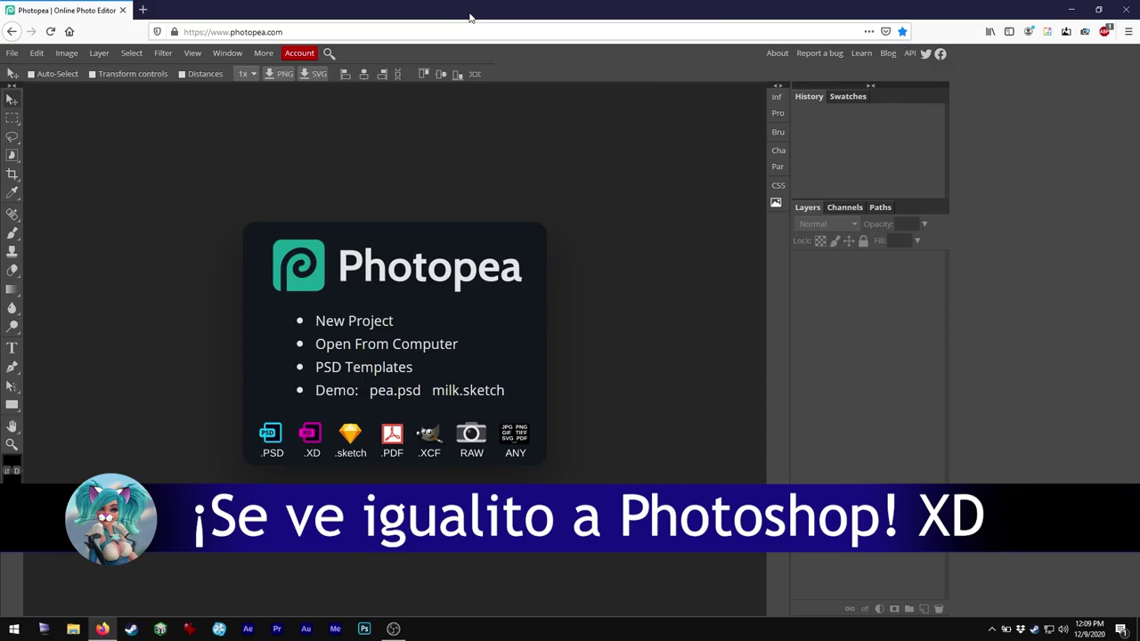
Look through Photopea's list of keyboard shortcuts, from the main menu commands to the tools, and close it.
click(265, 52)
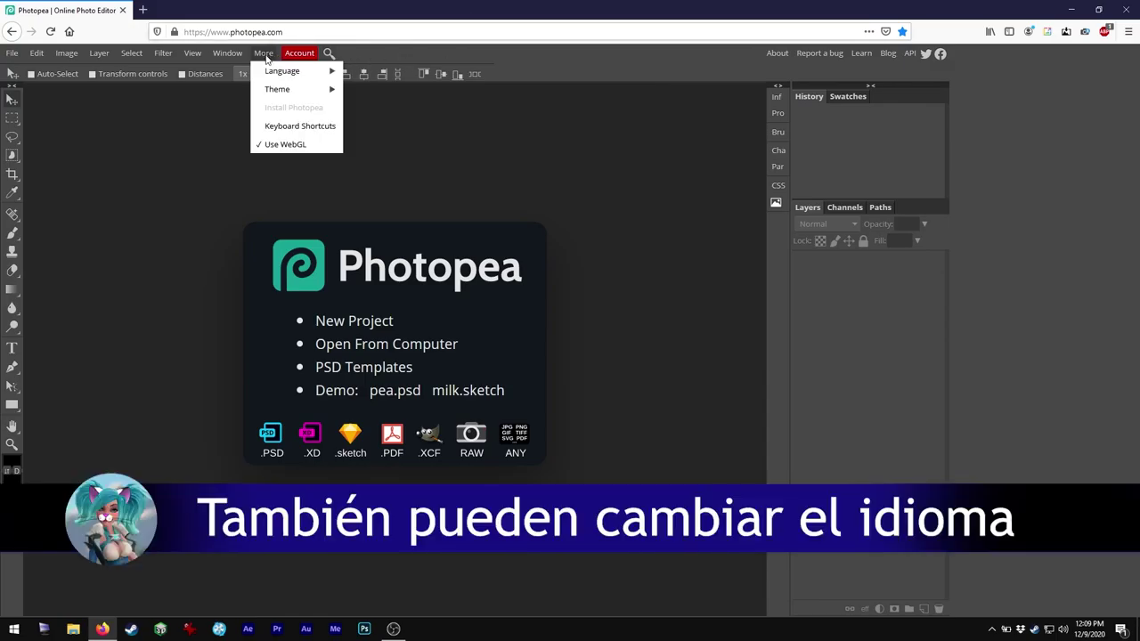
mouse_move(291, 69)
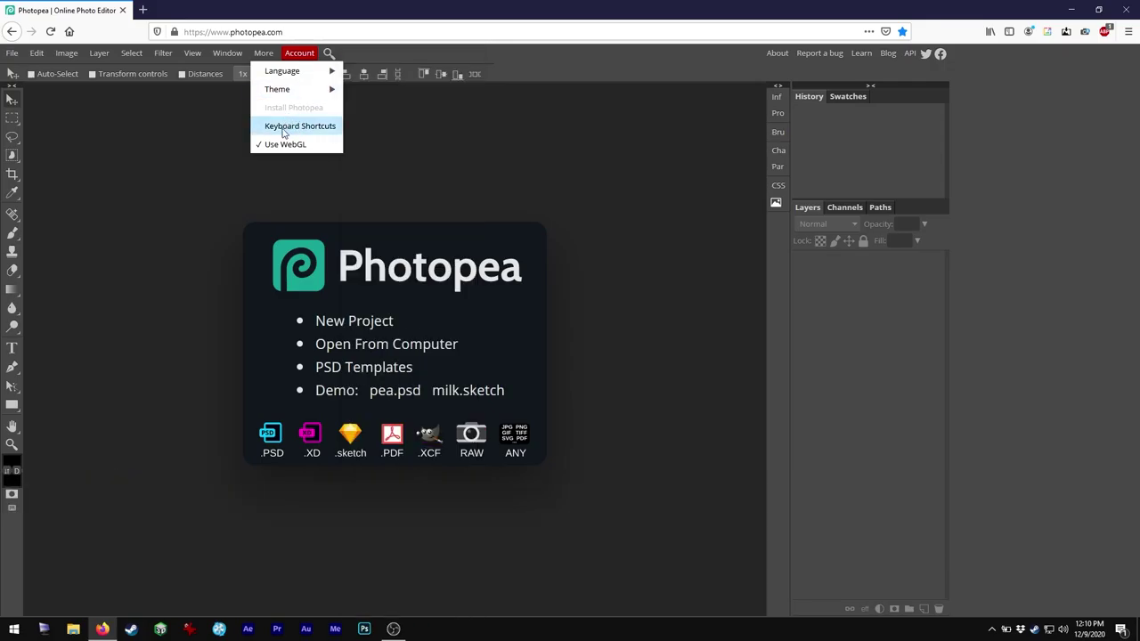
click(283, 129)
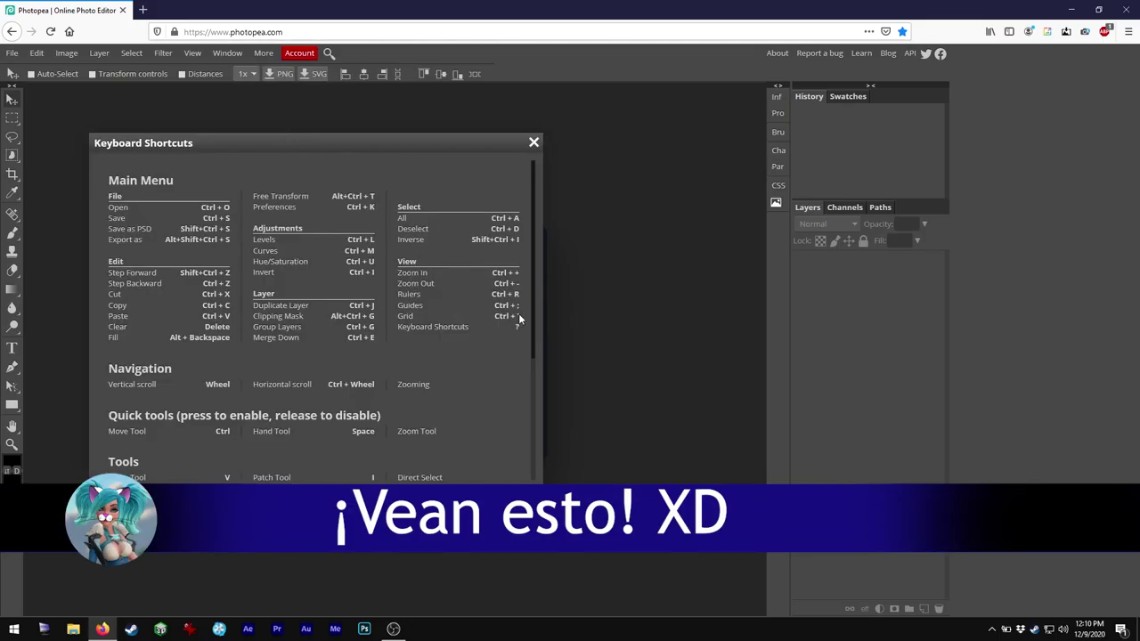
drag(532, 288, 540, 426)
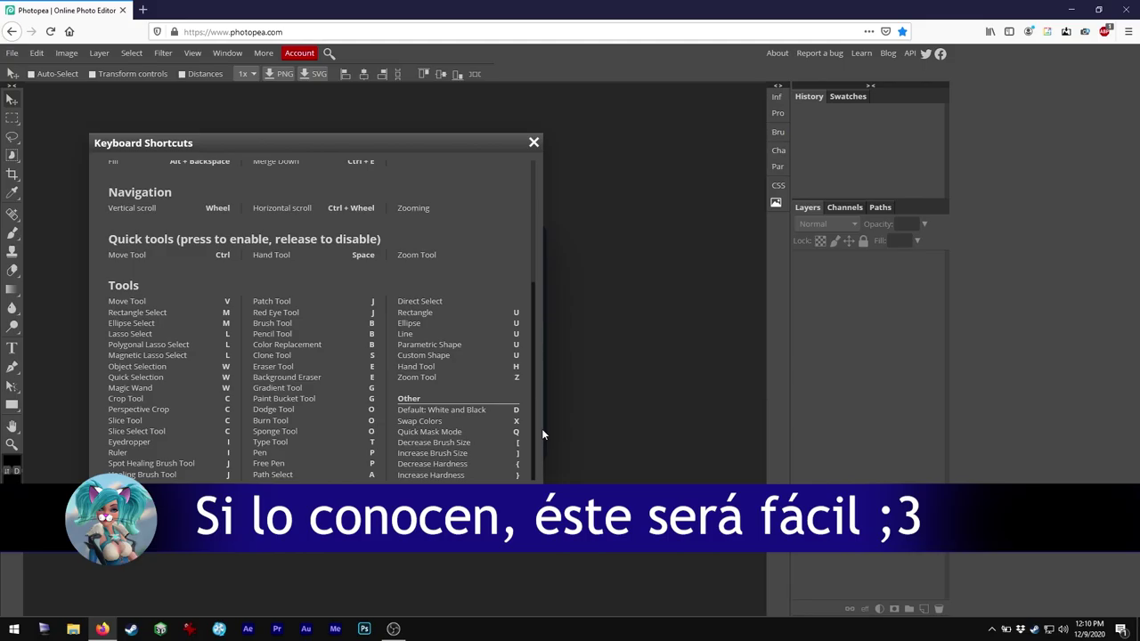
drag(541, 428, 538, 262)
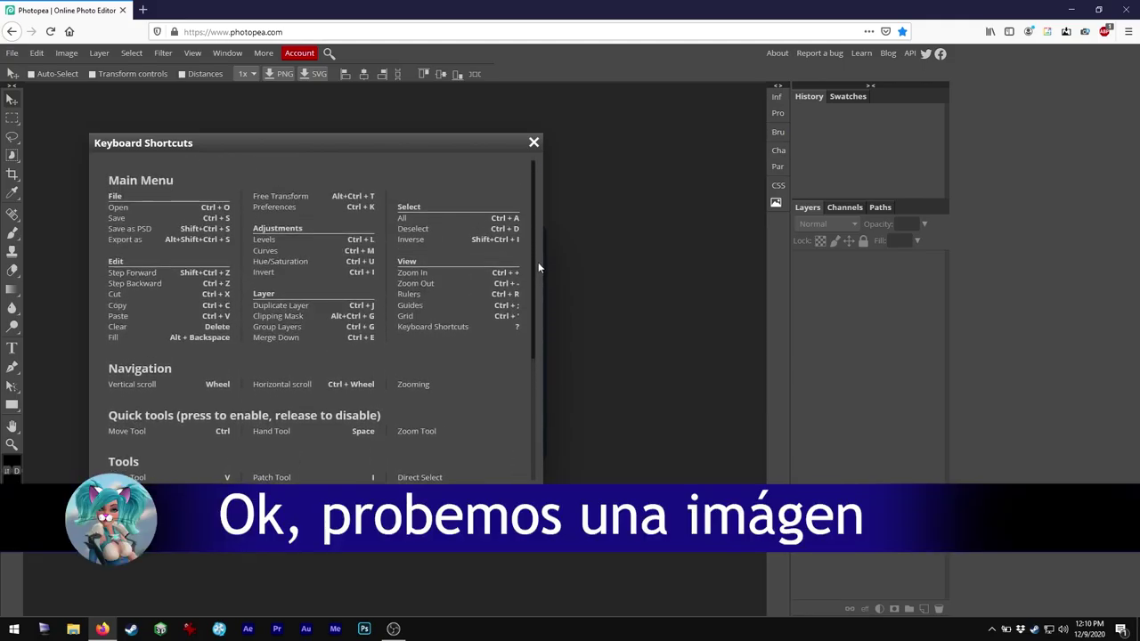
click(532, 142)
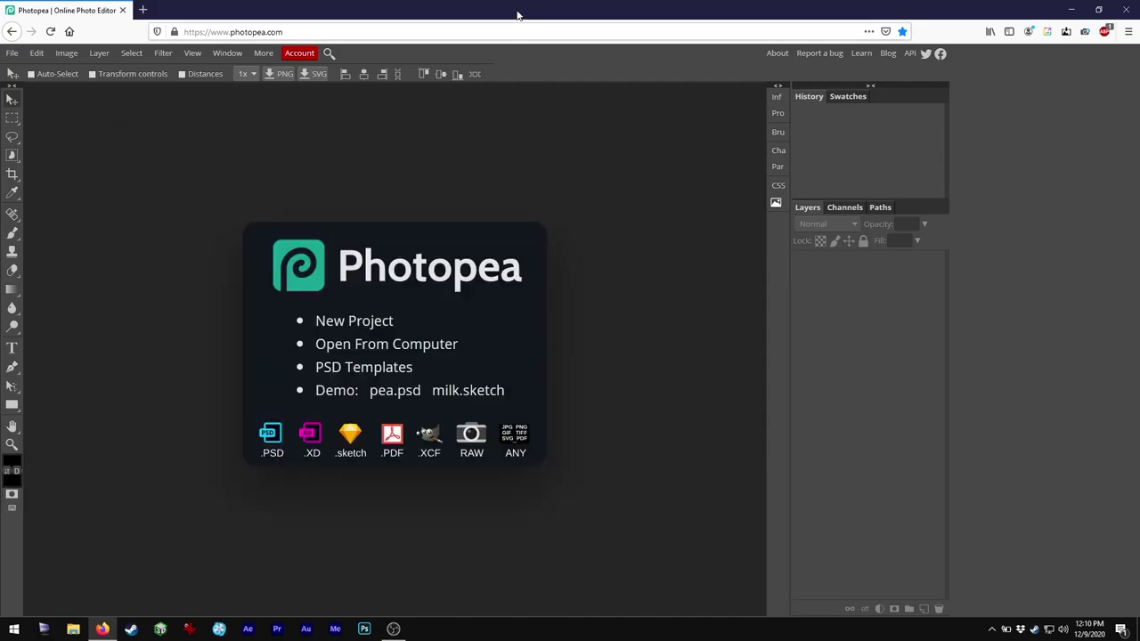
Shrink the browser window, move it clear of the desktop folders and open the Samples folder.
double_click(520, 13)
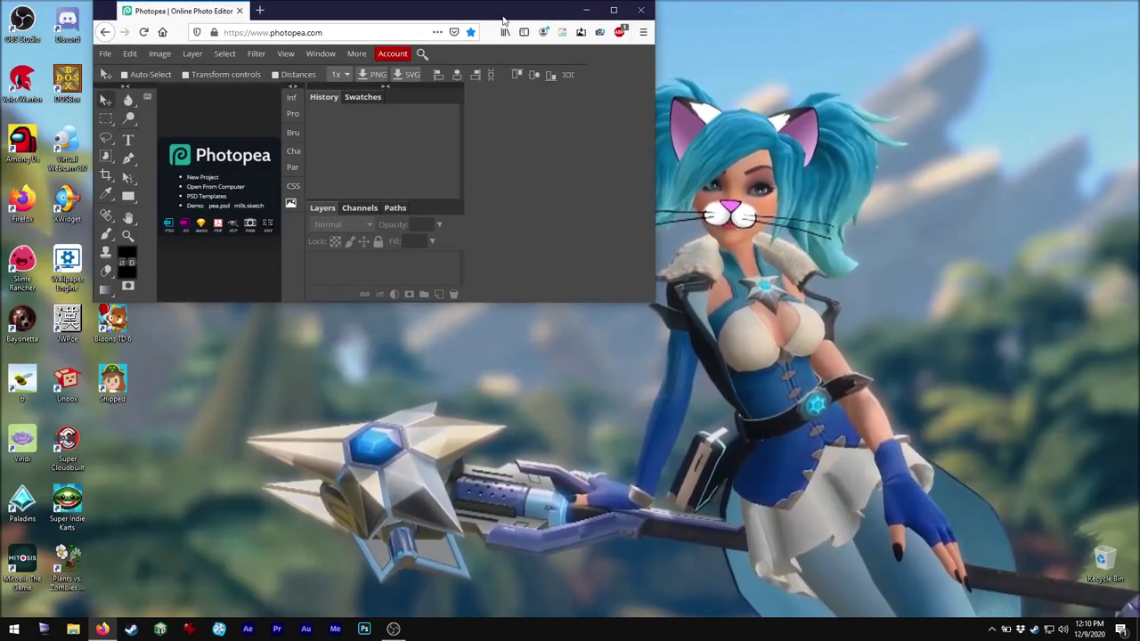
drag(496, 13, 722, 43)
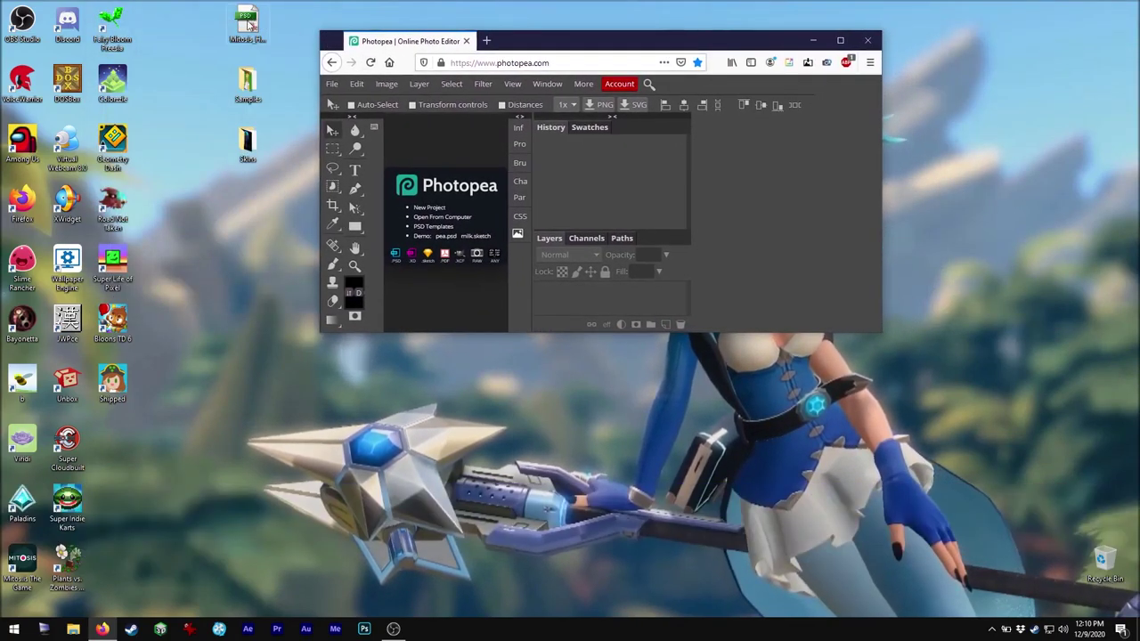
click(245, 87)
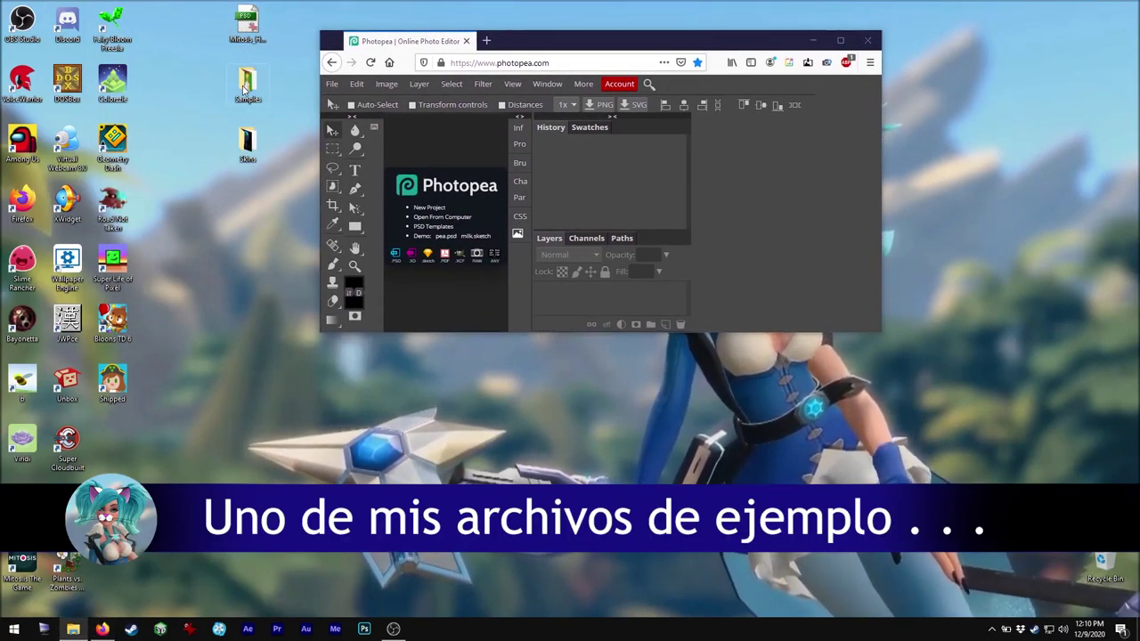
double_click(245, 87)
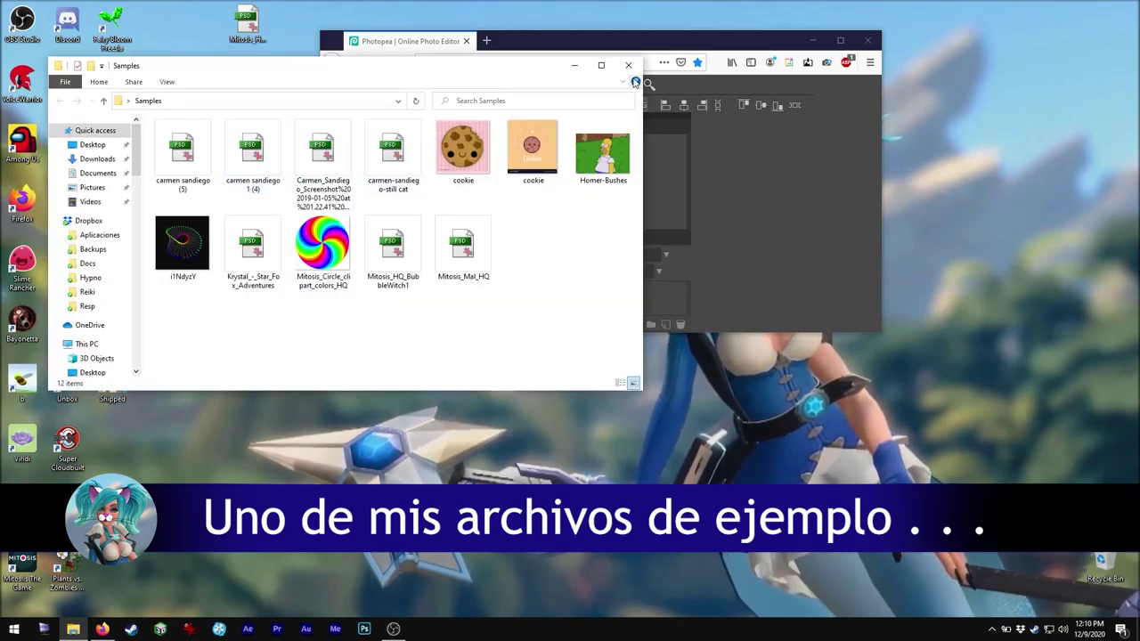
Open the pink-background cookie image from the Samples folder in Photopea and maximize the browser window.
drag(618, 43, 885, 65)
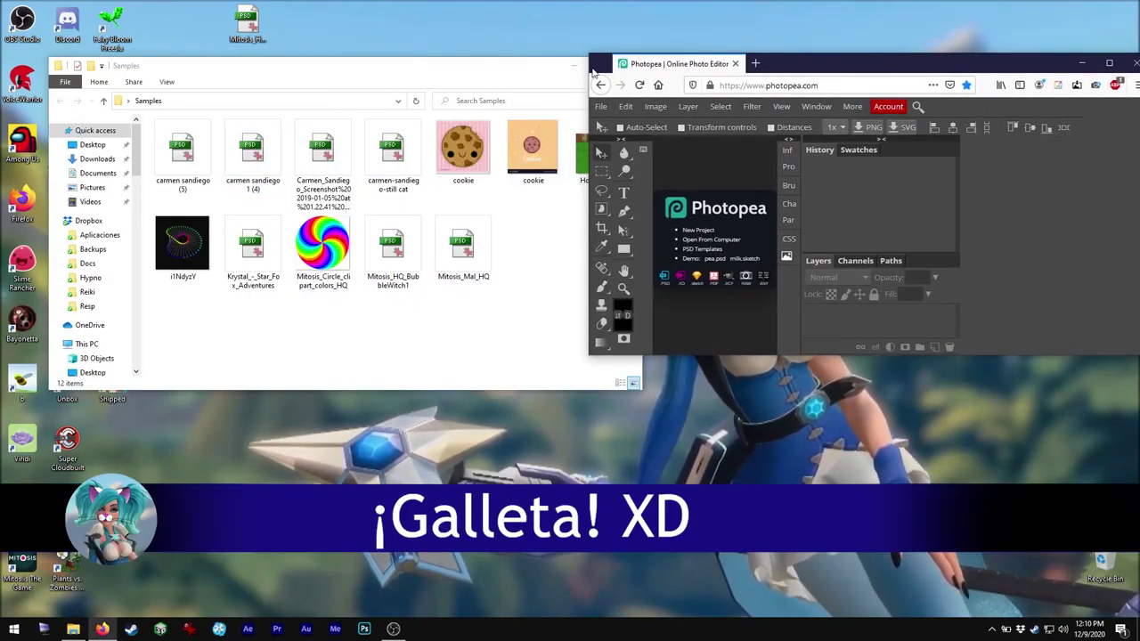
click(472, 153)
drag(472, 153, 722, 194)
click(1109, 63)
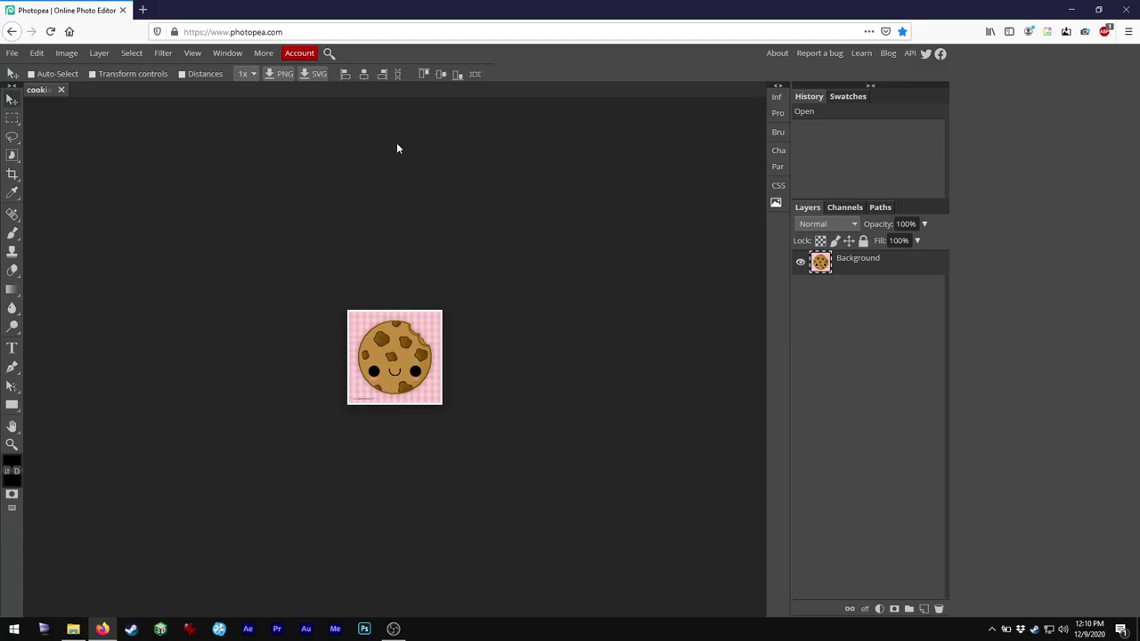
Select the whole cookie, including its bitten edge, by tracing a closed outline with the Magnetic Lasso Select tool.
key(z)
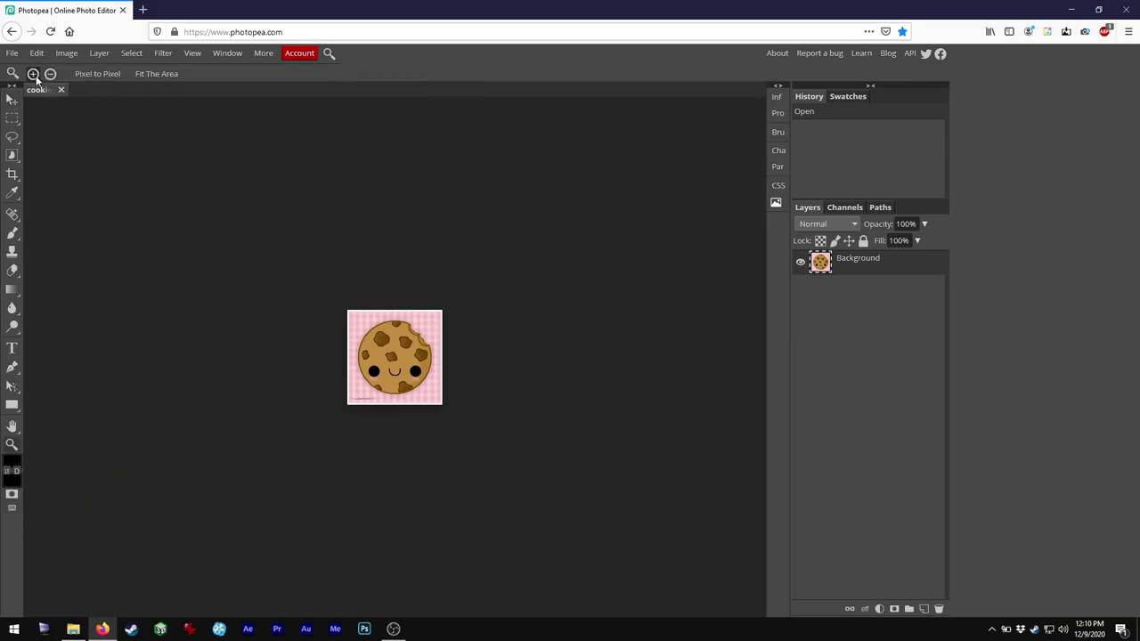
click(138, 74)
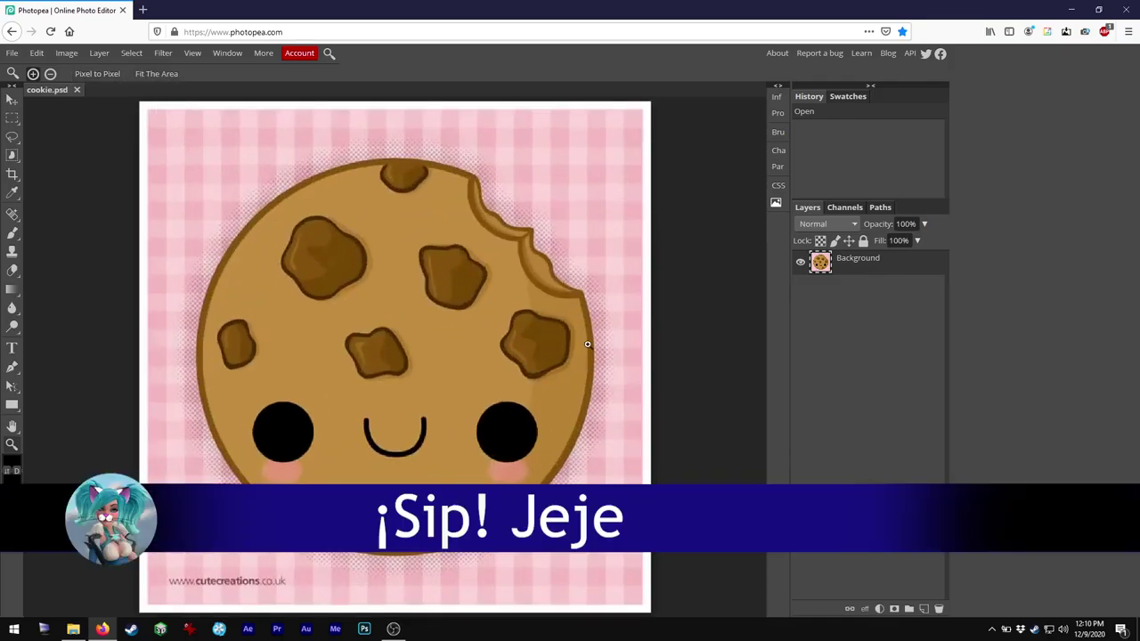
key(l)
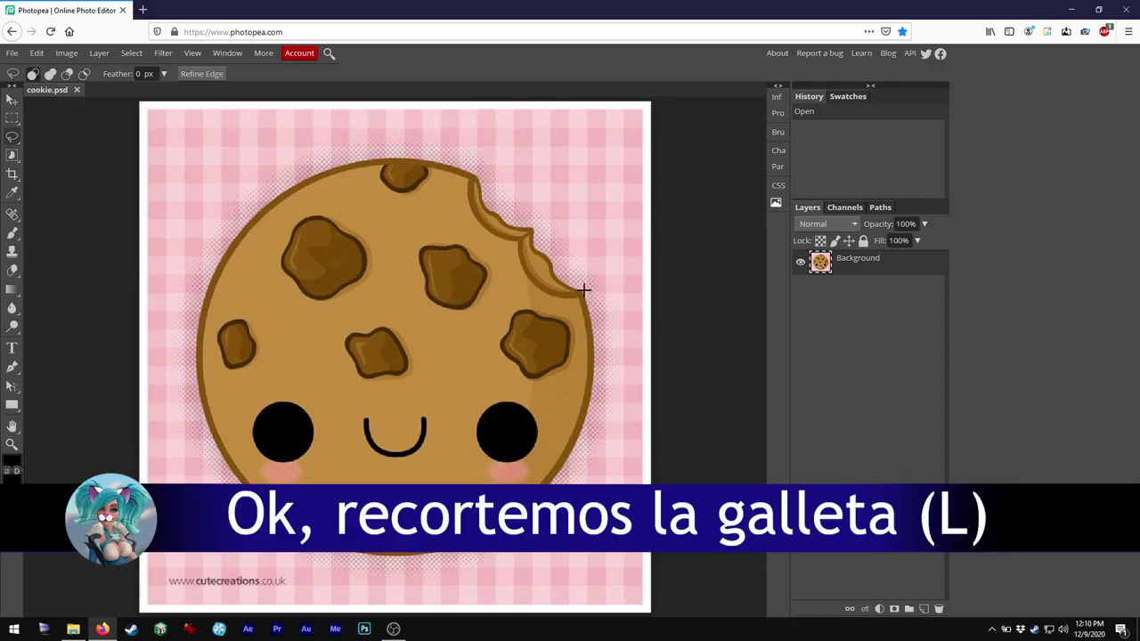
drag(582, 290, 590, 313)
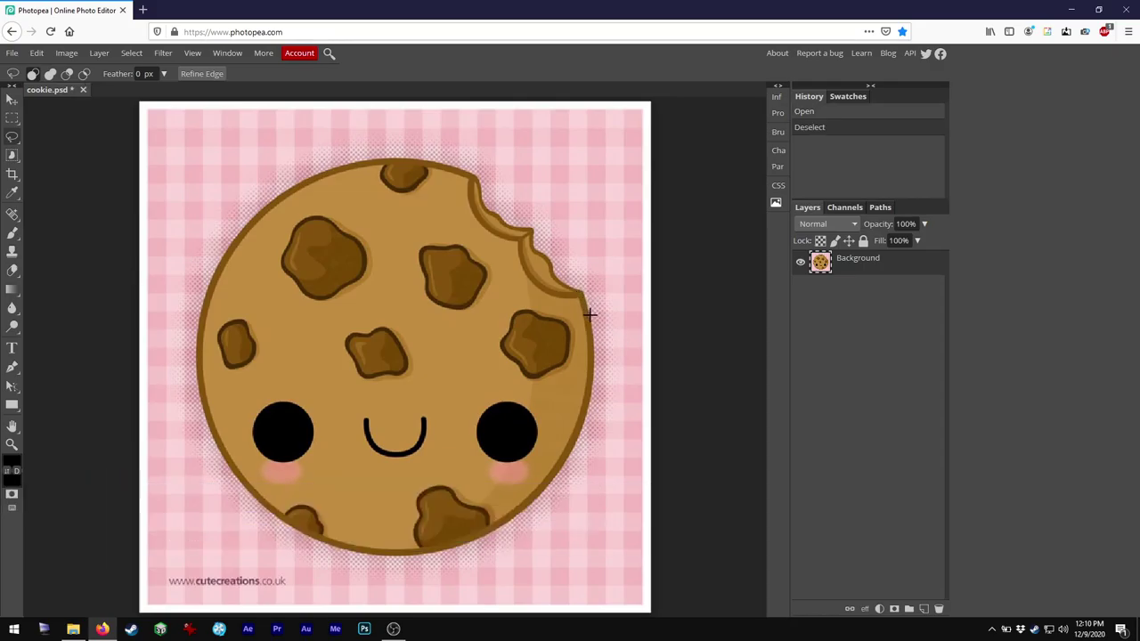
right_click(12, 138)
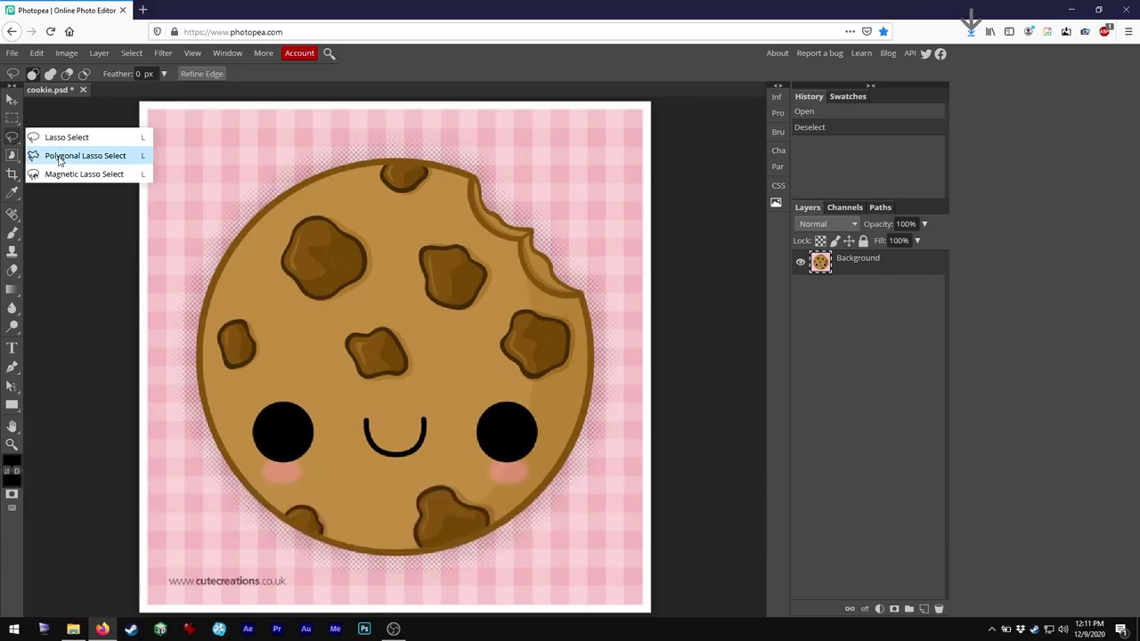
click(62, 157)
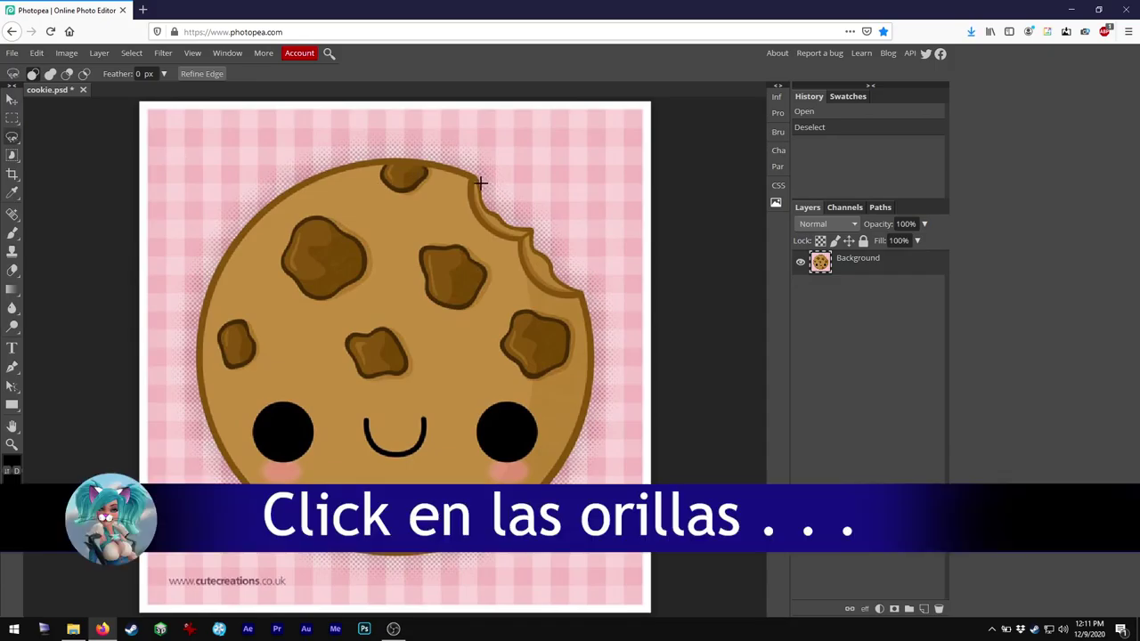
click(480, 184)
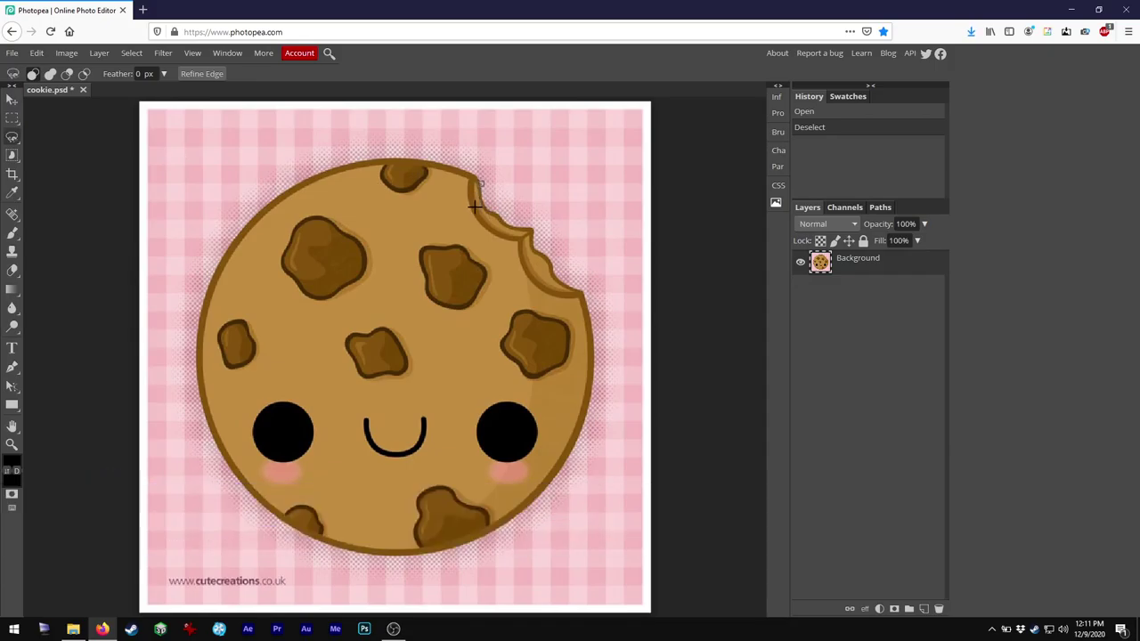
click(483, 205)
click(507, 219)
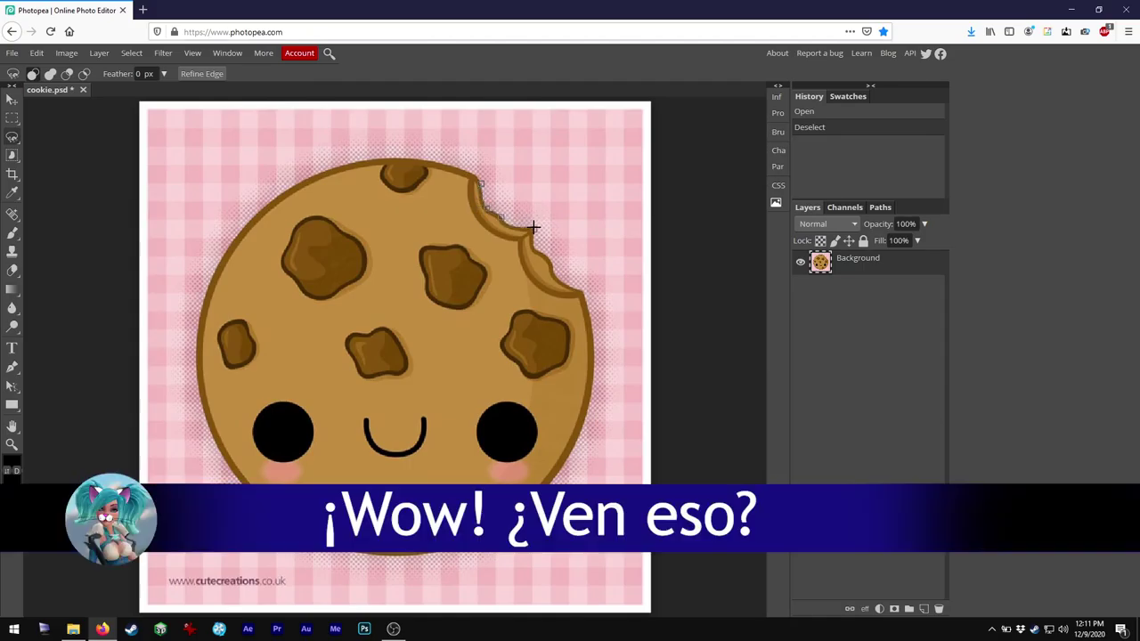
click(532, 228)
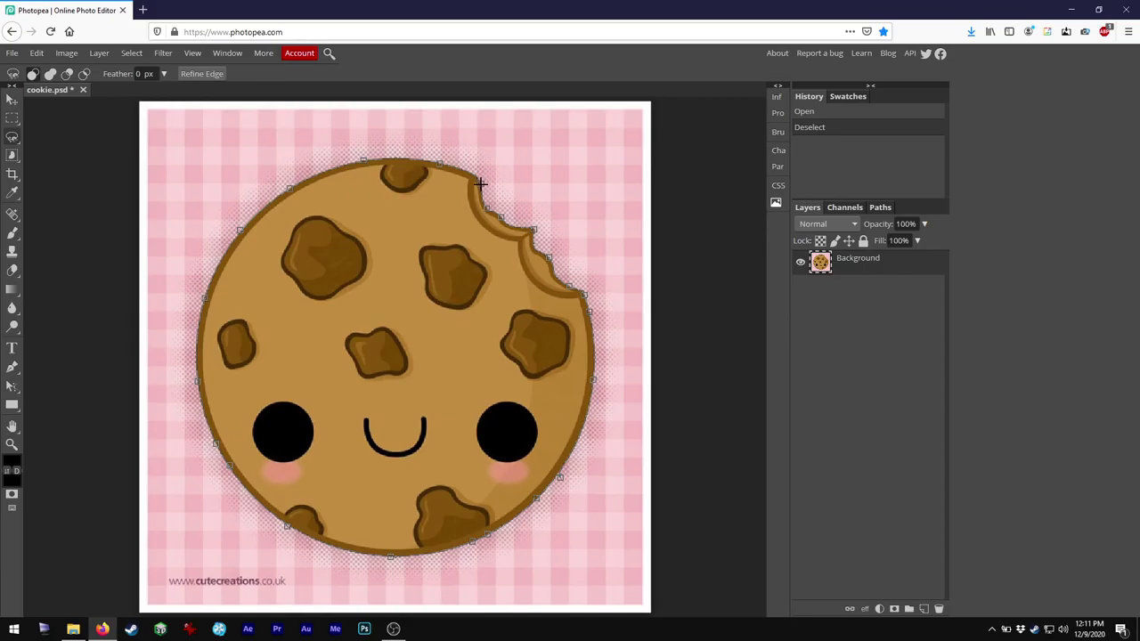
click(480, 184)
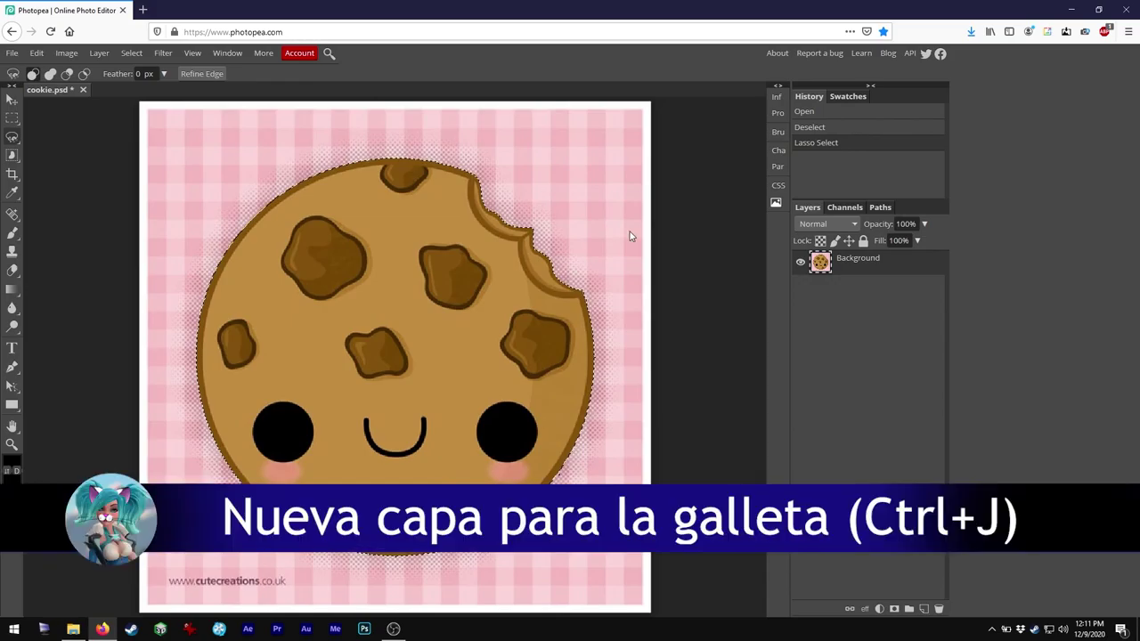
Copy the selected cookie to a new layer and check its cut-out edges with the Background layer temporarily hidden.
key(ctrl+j)
click(799, 287)
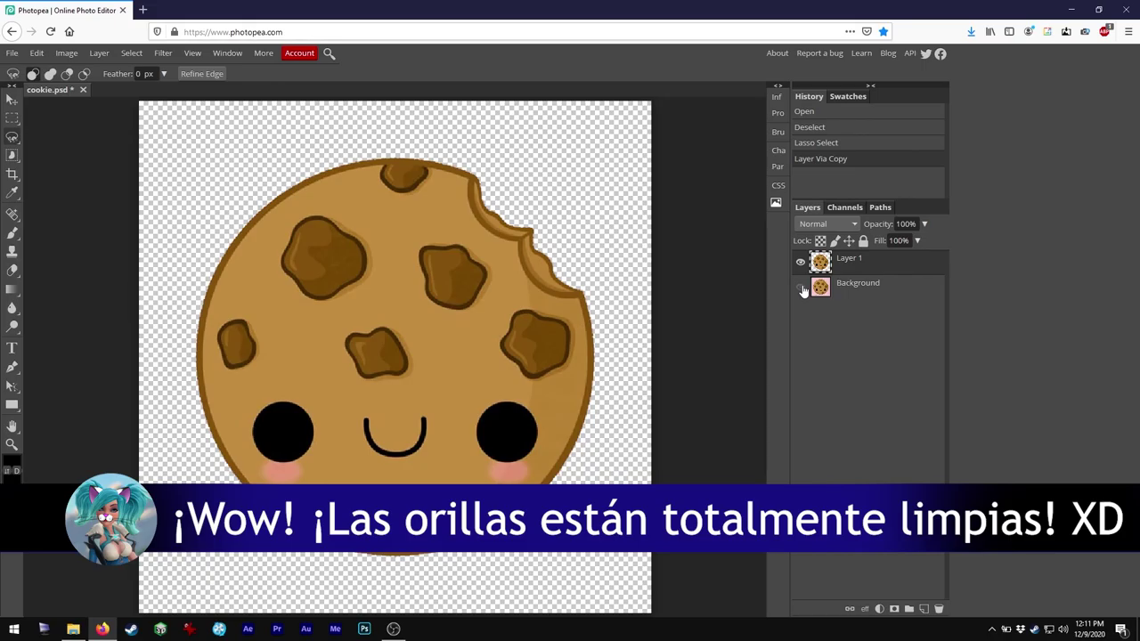
click(799, 286)
Add a Hue/Saturation adjustment layer directly above the Background layer, clipped to it and with Colorize enabled.
click(840, 292)
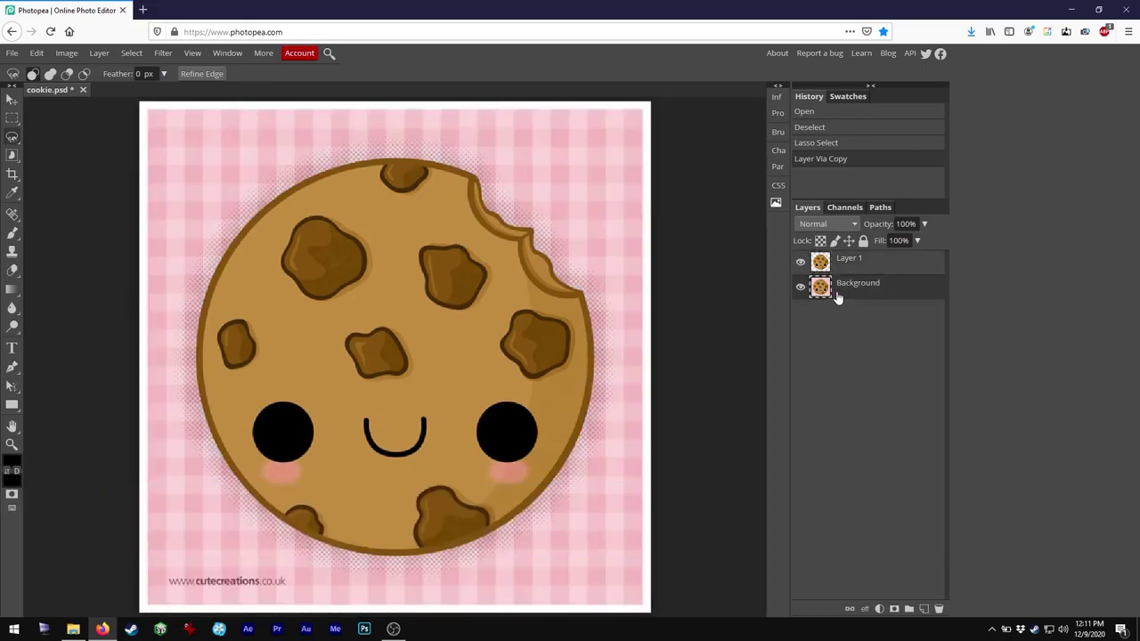
click(98, 53)
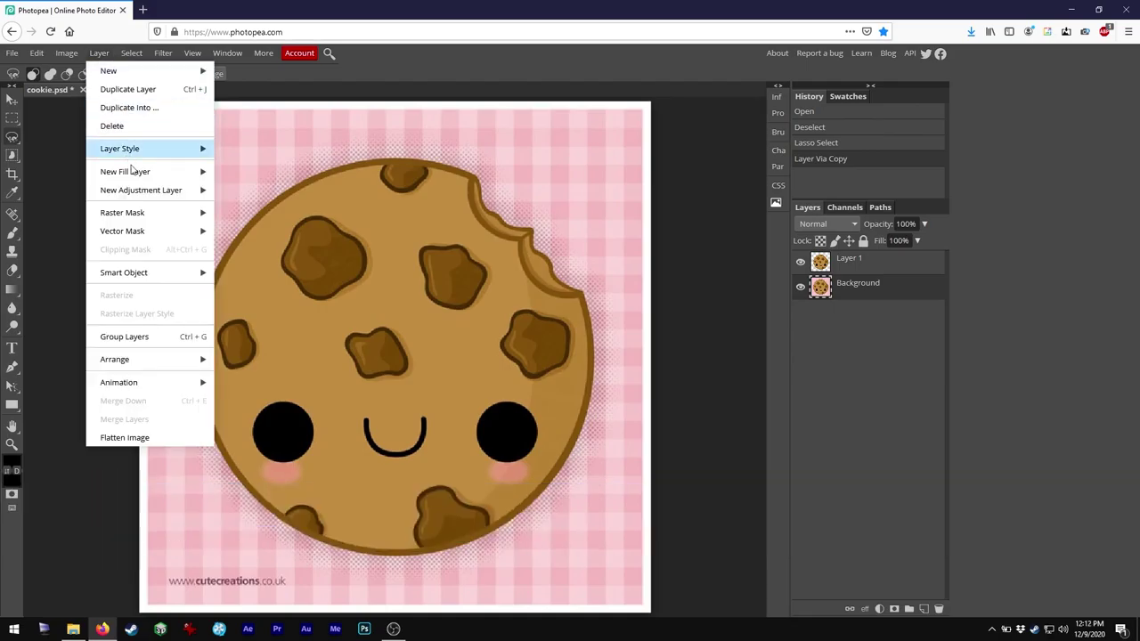
mouse_move(170, 194)
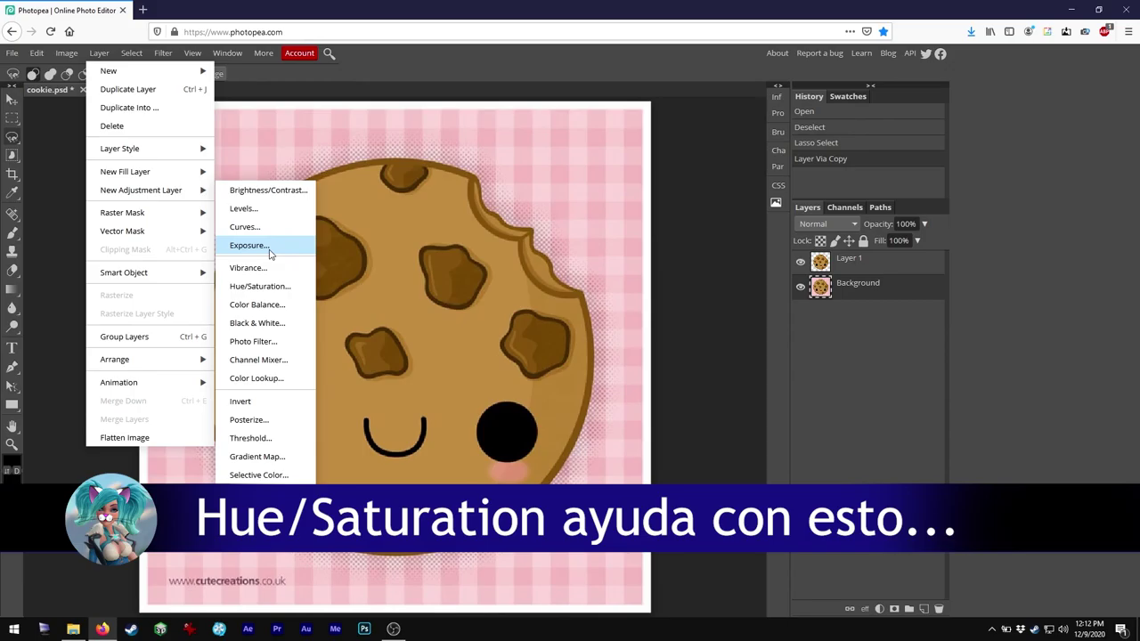
click(260, 286)
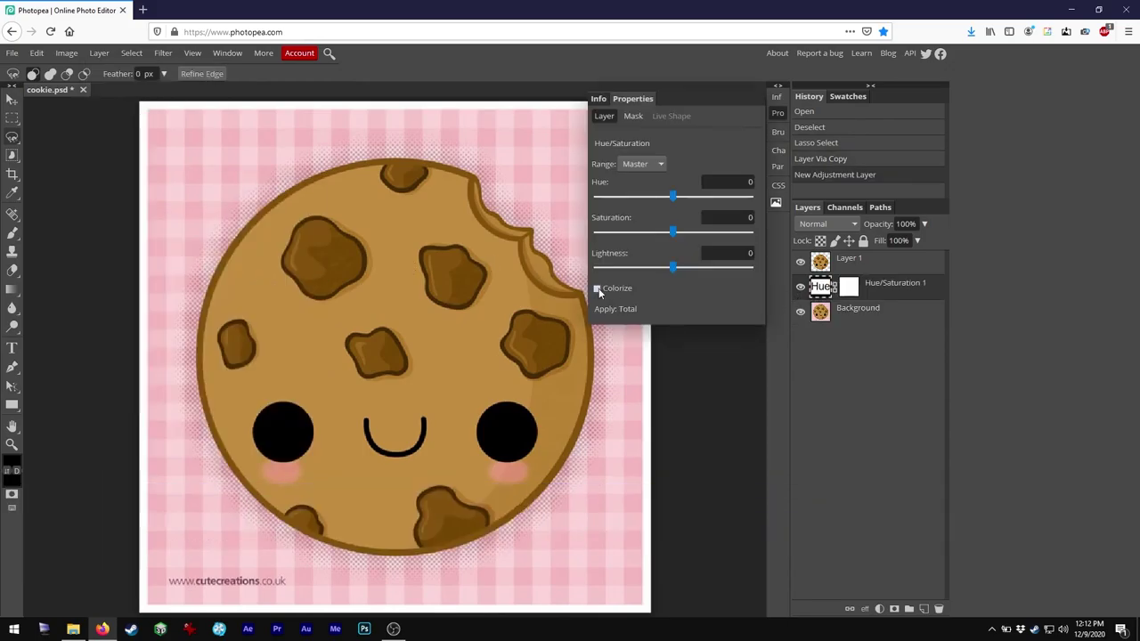
right_click(885, 290)
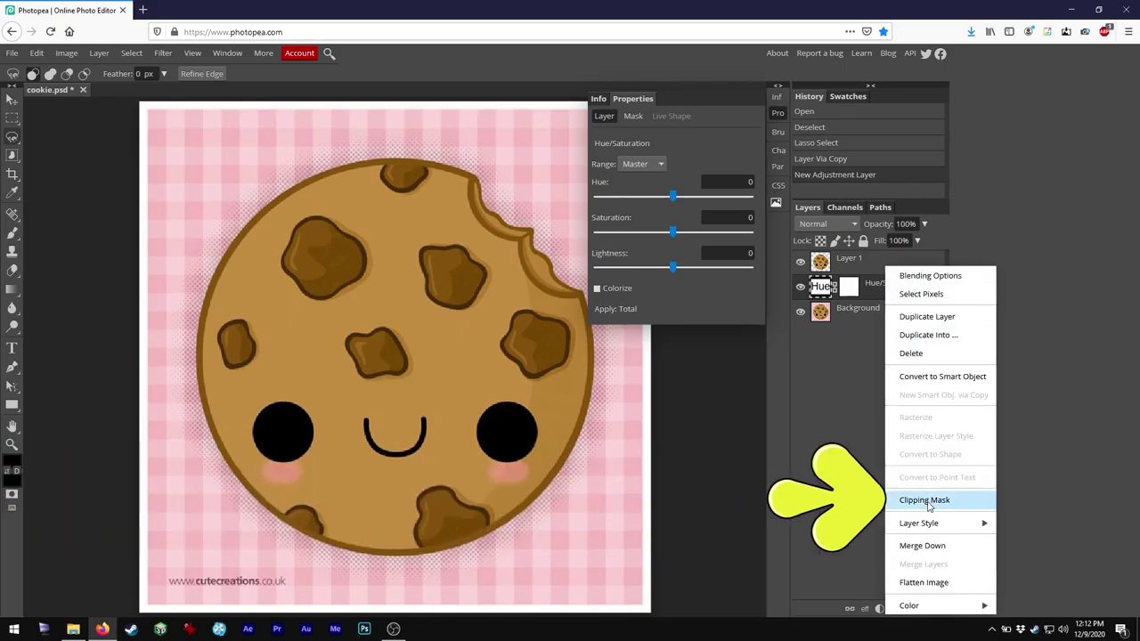
click(926, 502)
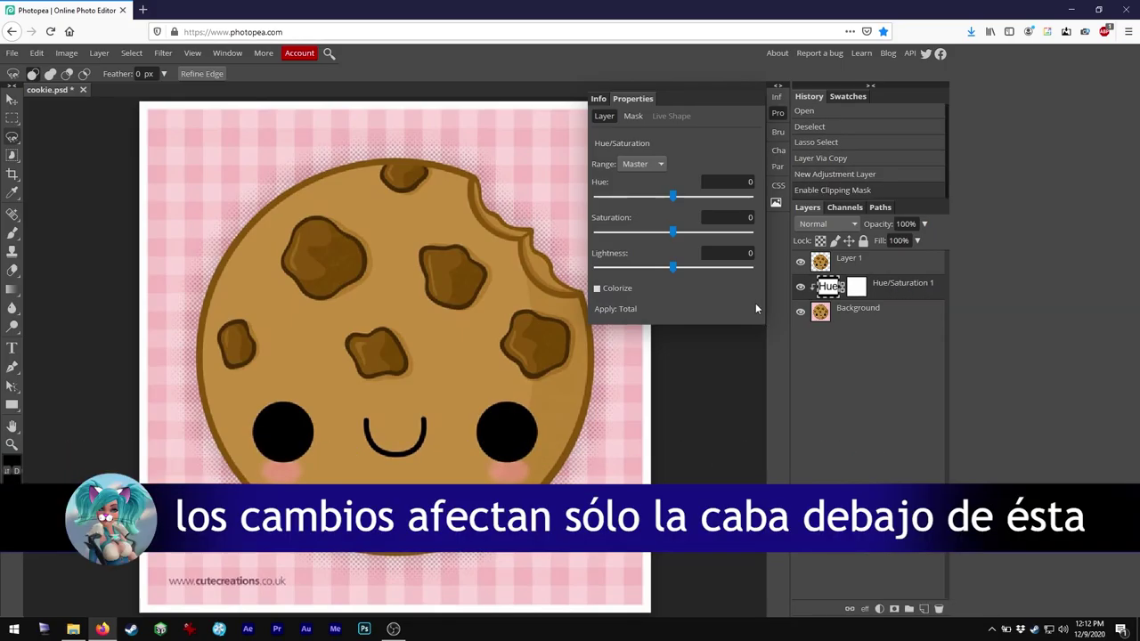
click(597, 290)
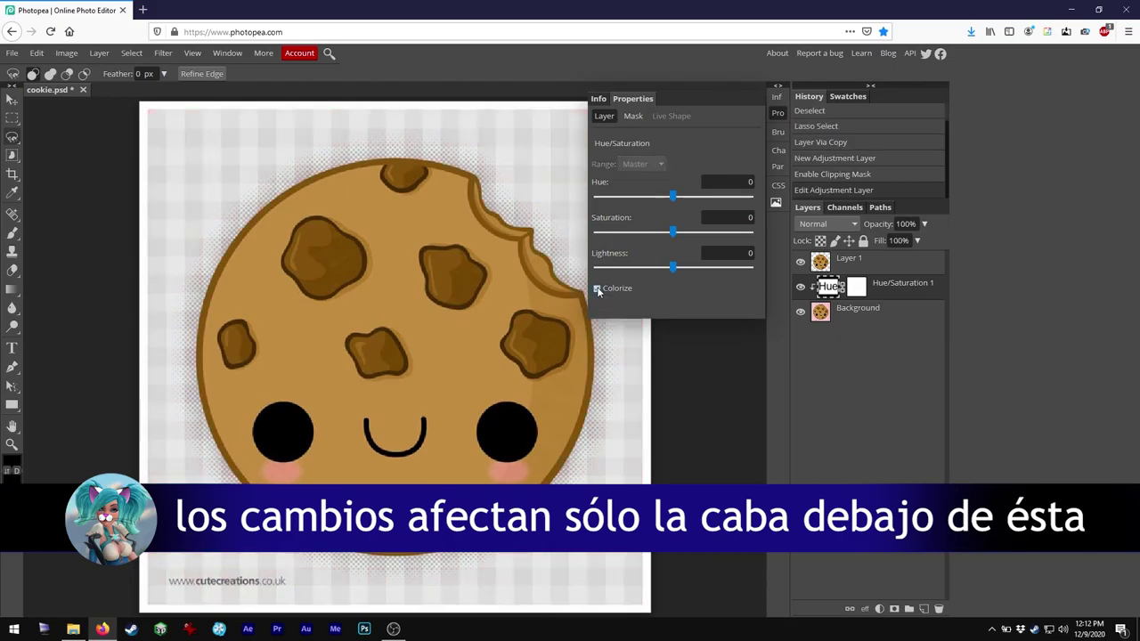
Recolour the background with the Hue/Saturation adjustment, setting Saturation to 53 and trying different hues up to Hue -56.
drag(672, 197, 715, 197)
drag(675, 236, 715, 246)
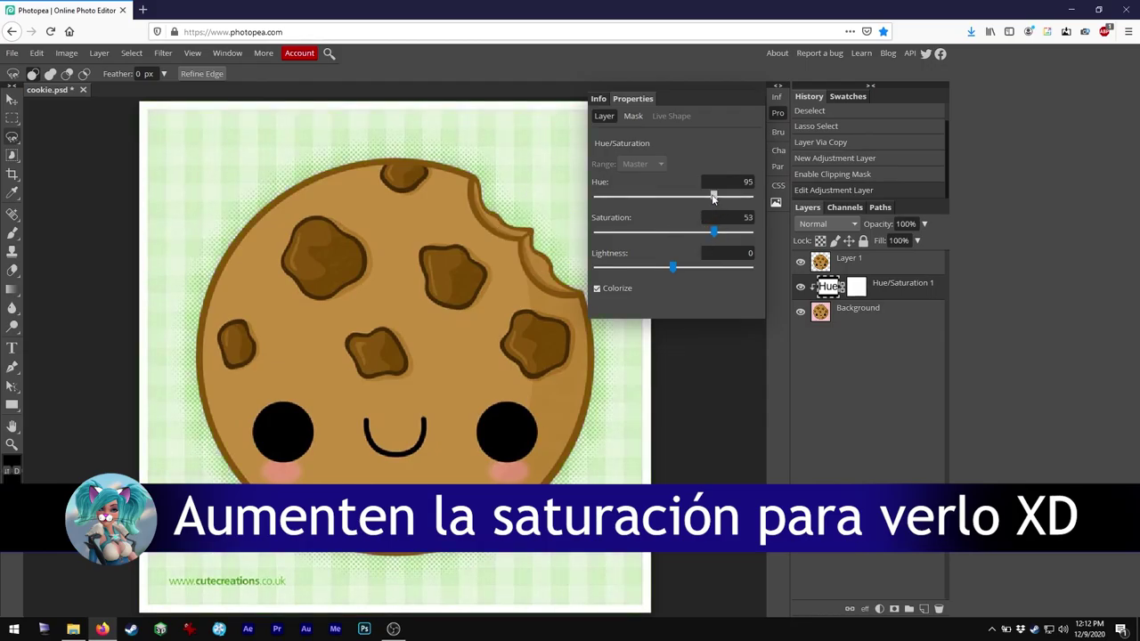
drag(712, 197, 735, 216)
drag(693, 208, 651, 208)
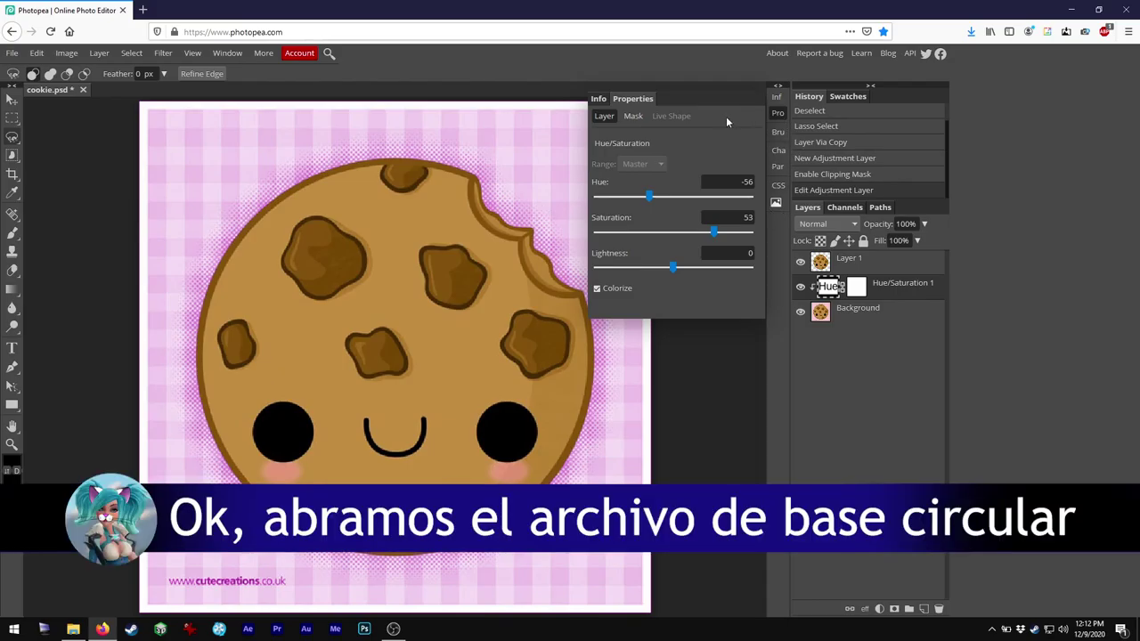
click(595, 98)
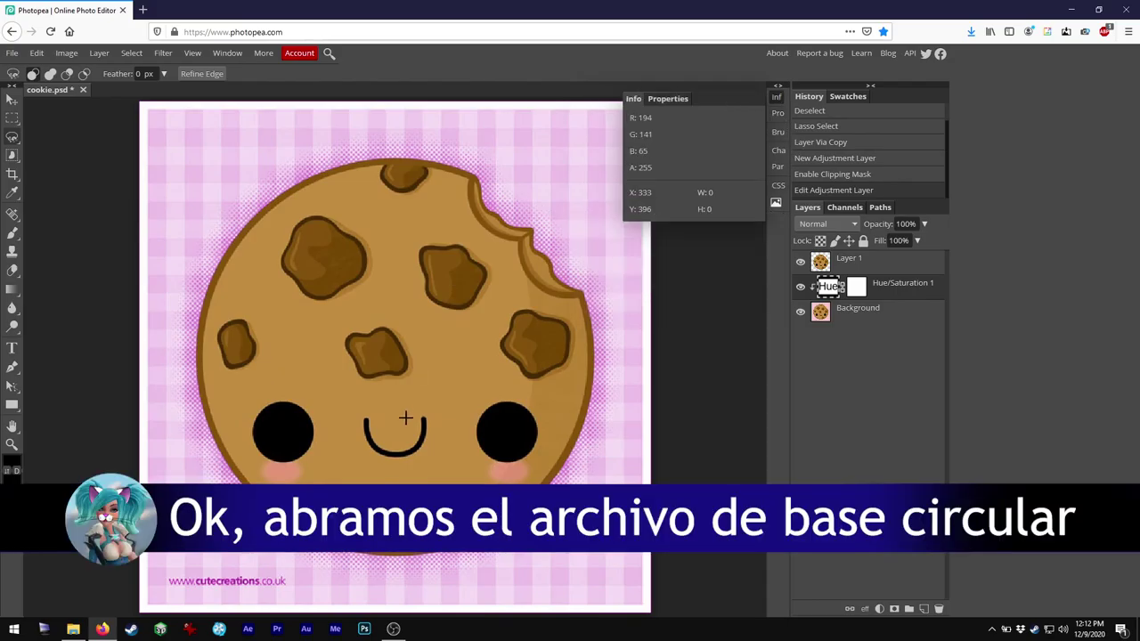
Open the Mitosis_HQ_Base PSD from the Desktop folder as a second document and close the file window.
click(73, 628)
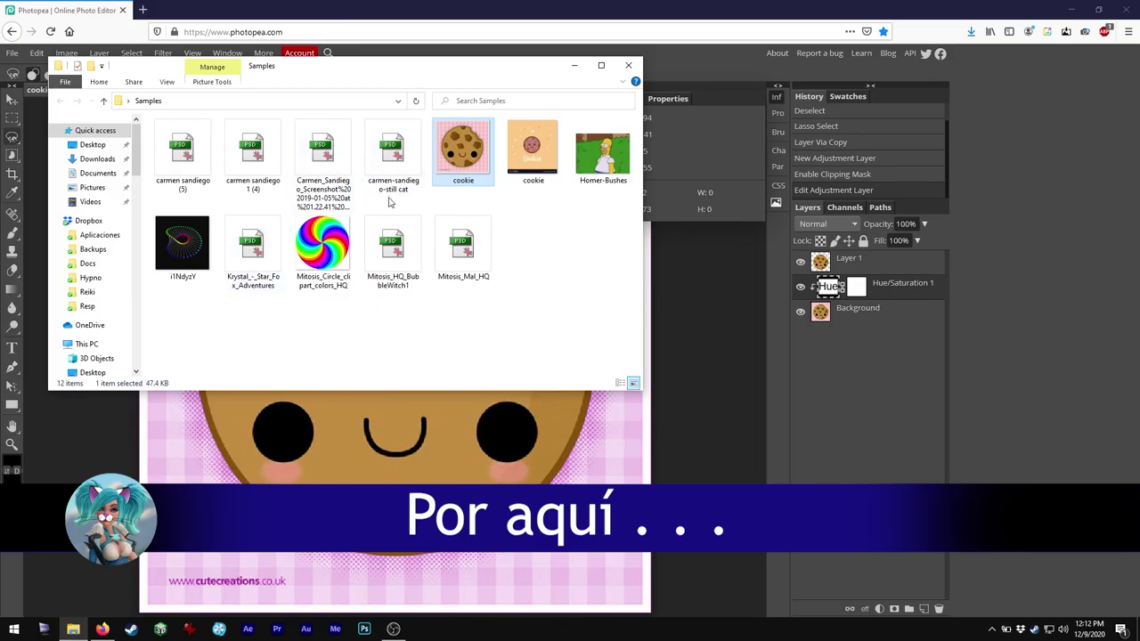
key(alt+Up)
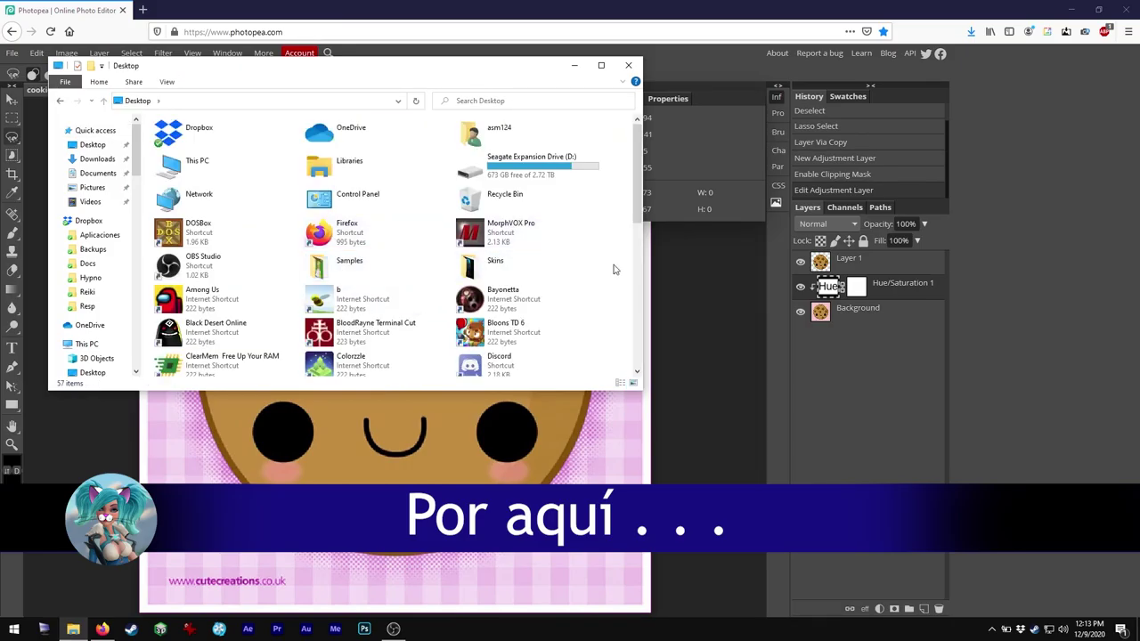
text(mi)
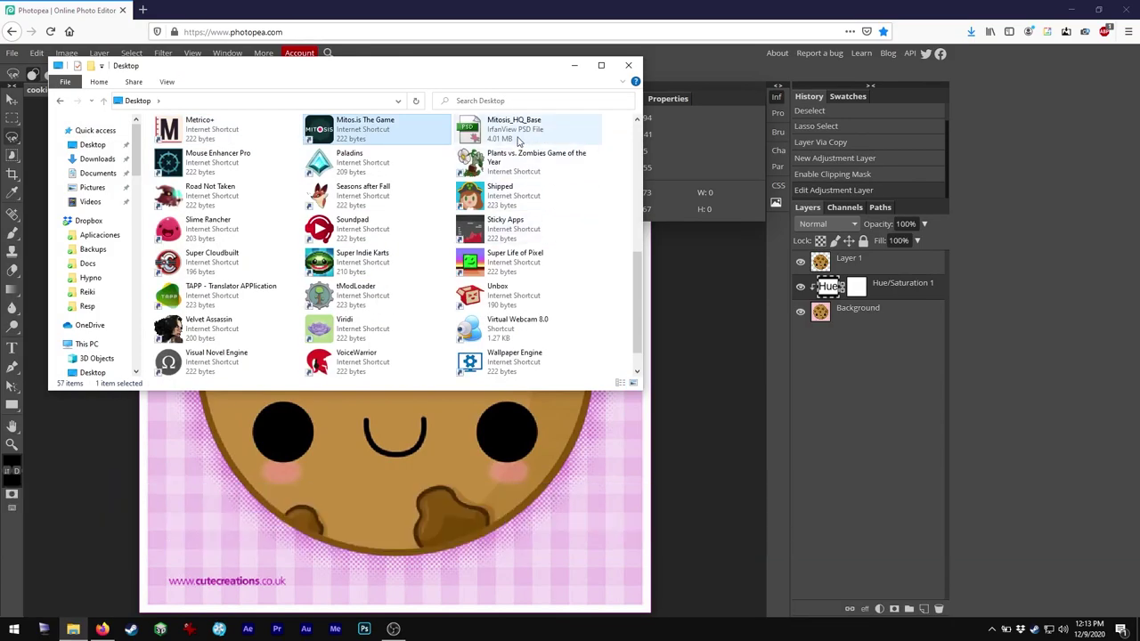
drag(514, 129, 688, 92)
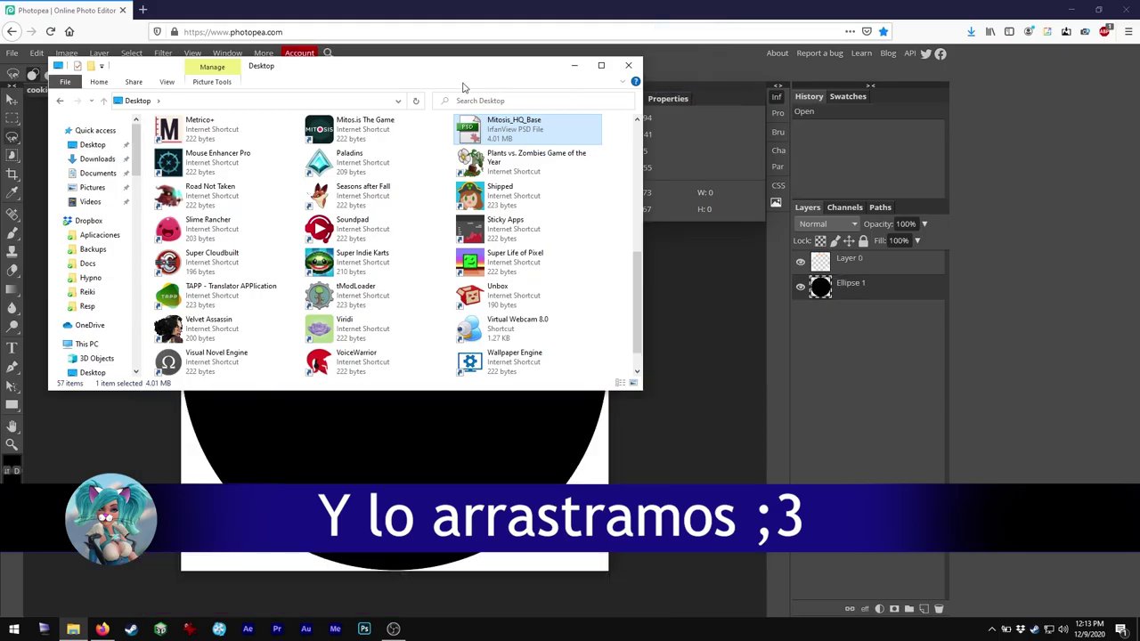
click(628, 65)
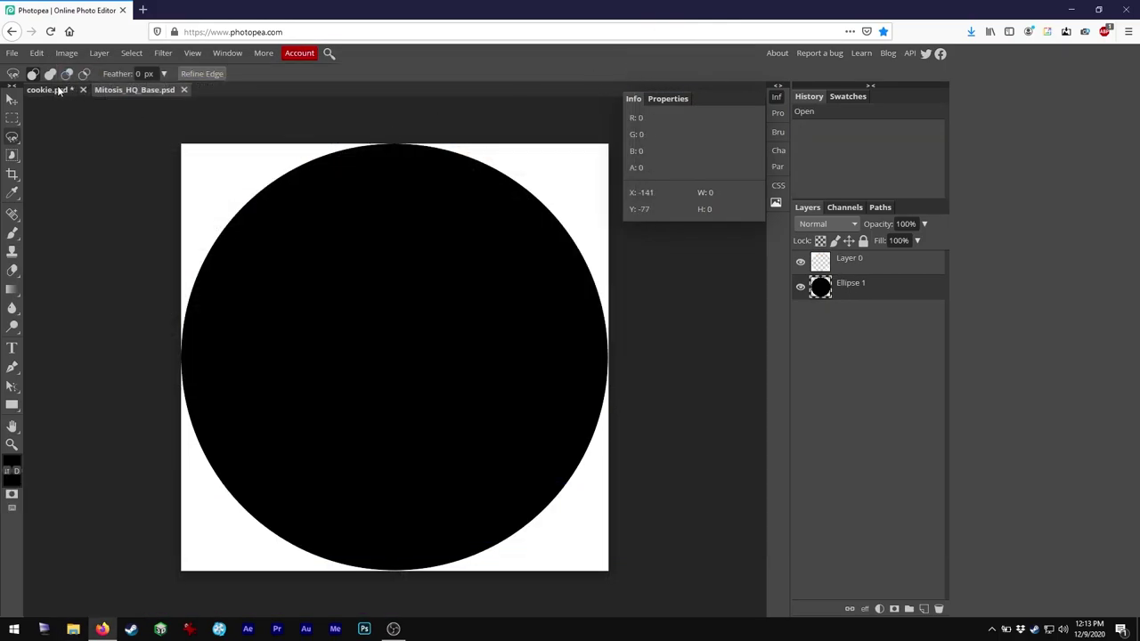
Return to the cookie document and set the Hue/Saturation adjustment's Hue to 126 for a green background.
click(55, 89)
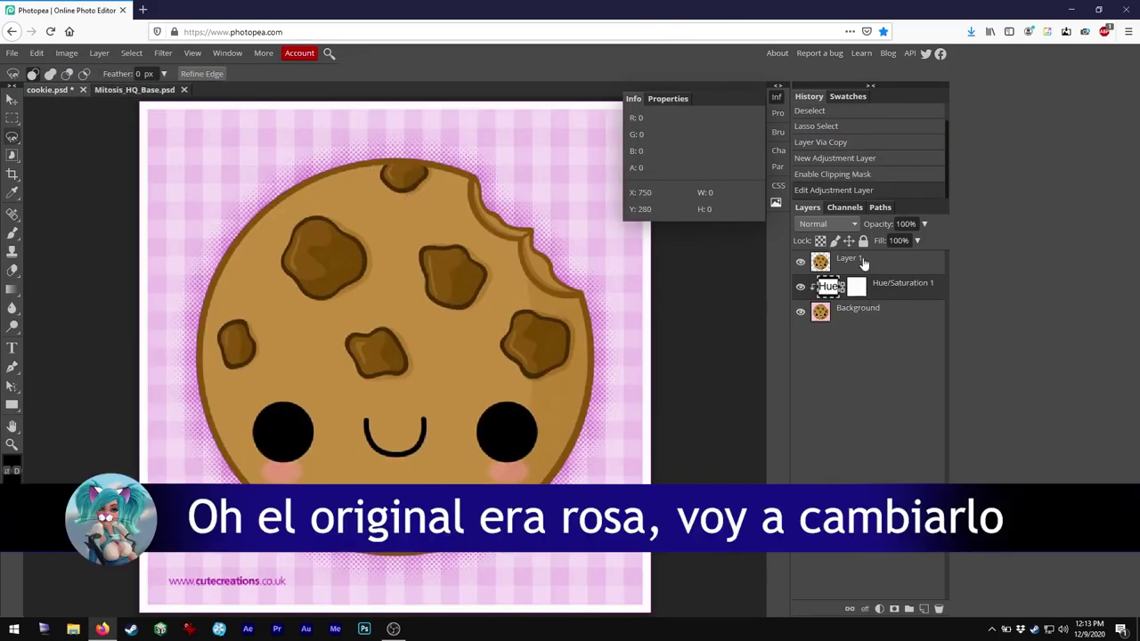
click(863, 264)
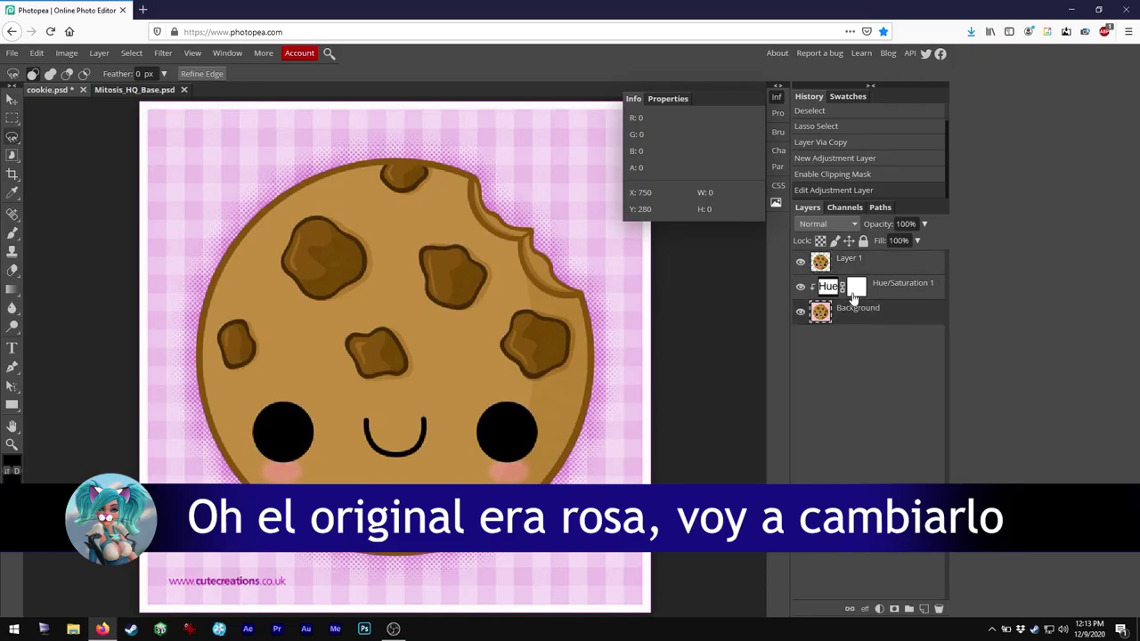
click(827, 287)
double_click(826, 287)
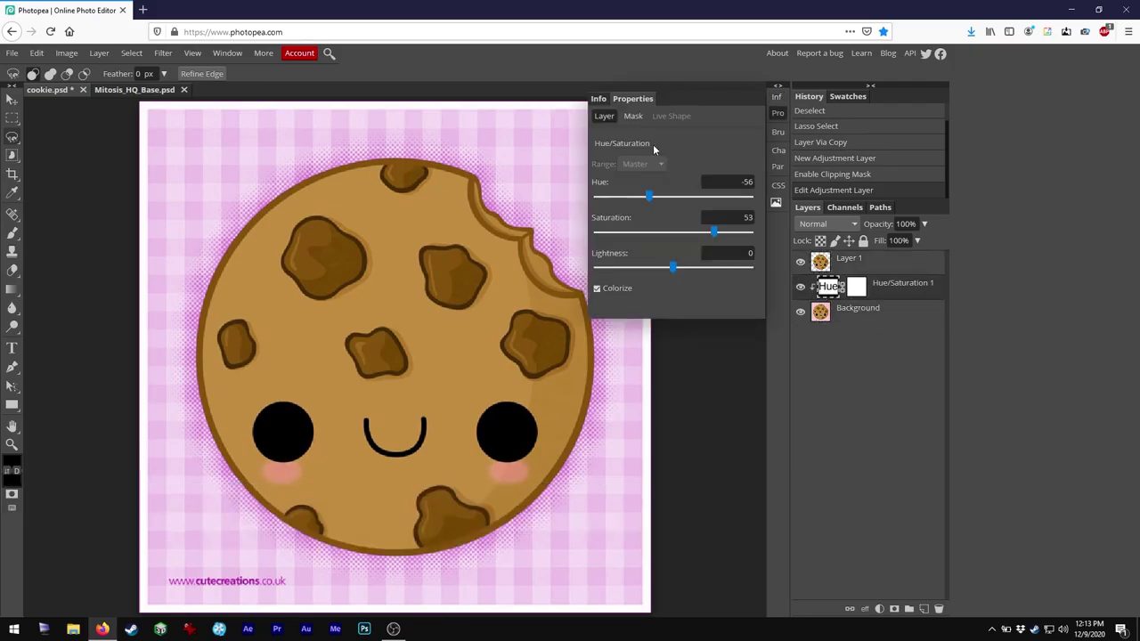
drag(653, 208, 726, 203)
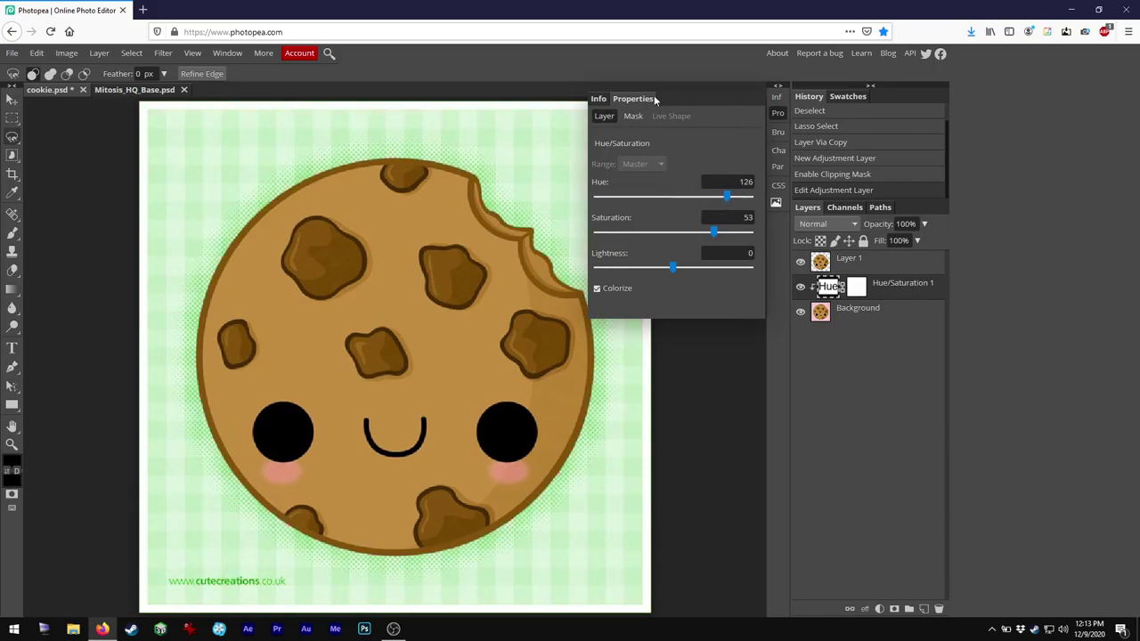
Merge the Hue/Saturation adjustment into the Background layer, check the result under the cookie, and merge it with the cookie layer.
click(880, 314)
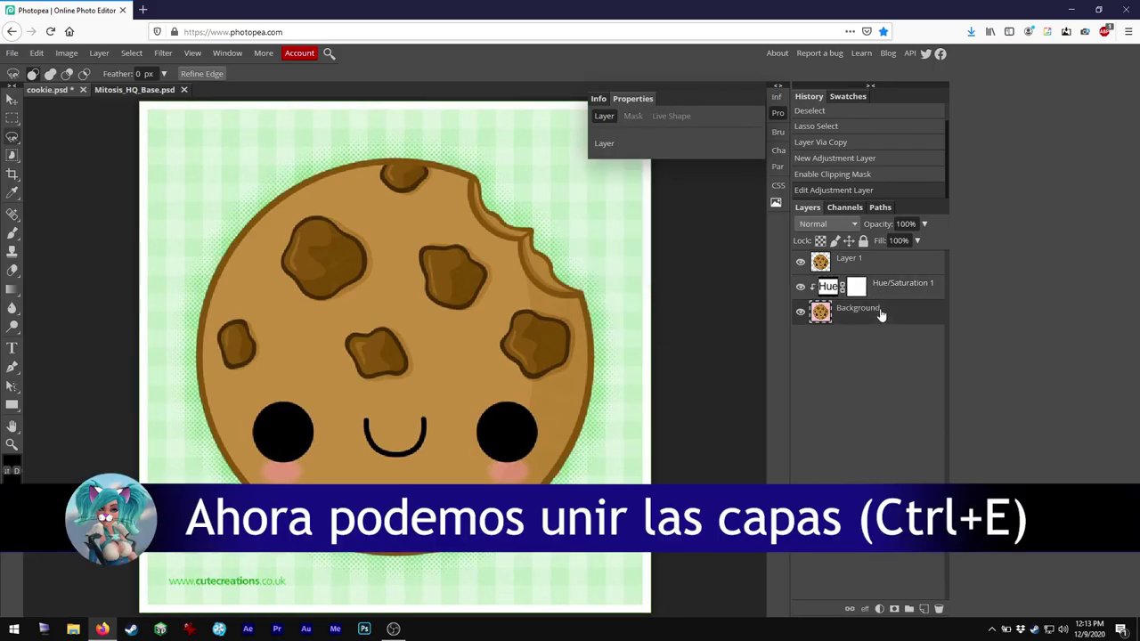
shift+click(884, 294)
key(ctrl+e)
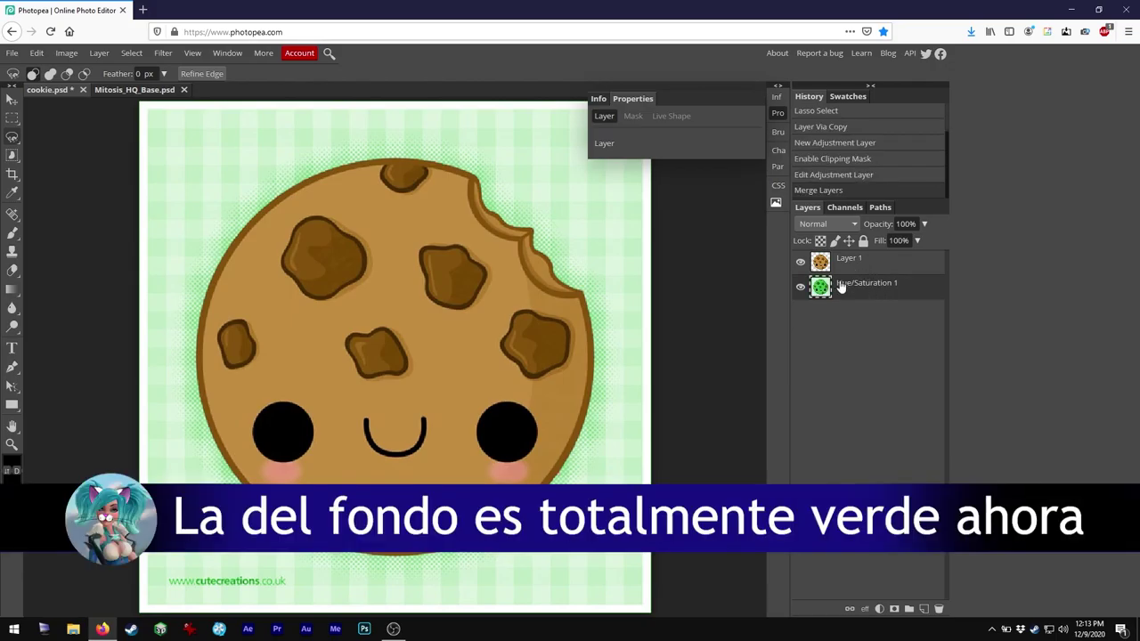
click(798, 262)
click(799, 264)
key(ctrl+e)
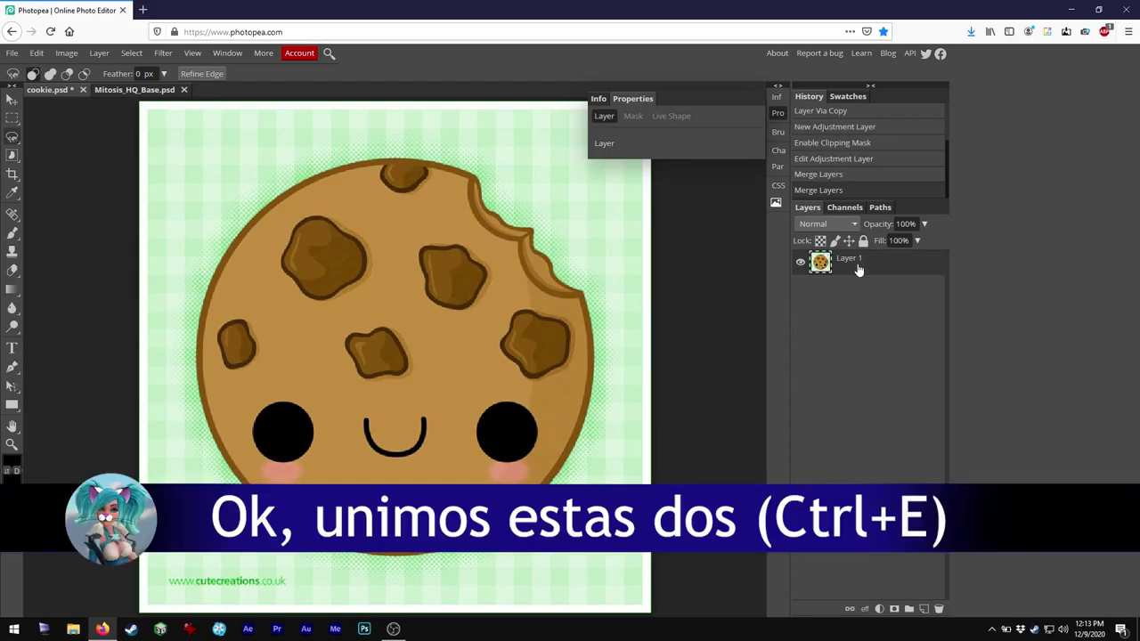
Copy all pixels of the merged cookie layer and paste them into Mitosis_HQ_Base between Layer 0 and Ellipse 1.
ctrl+click(815, 268)
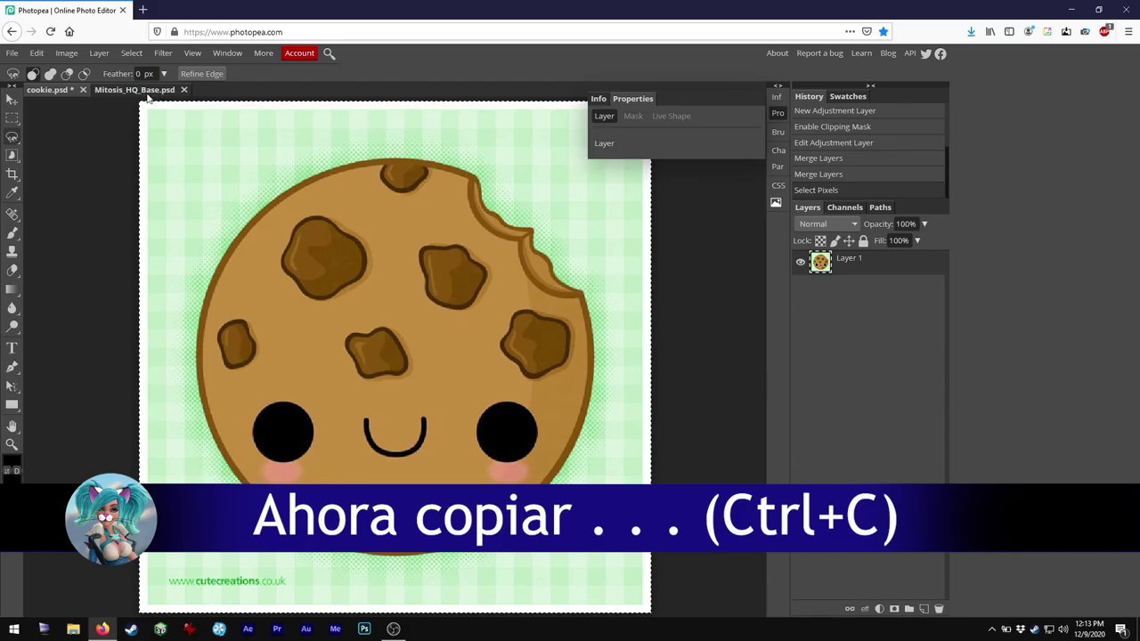
click(147, 92)
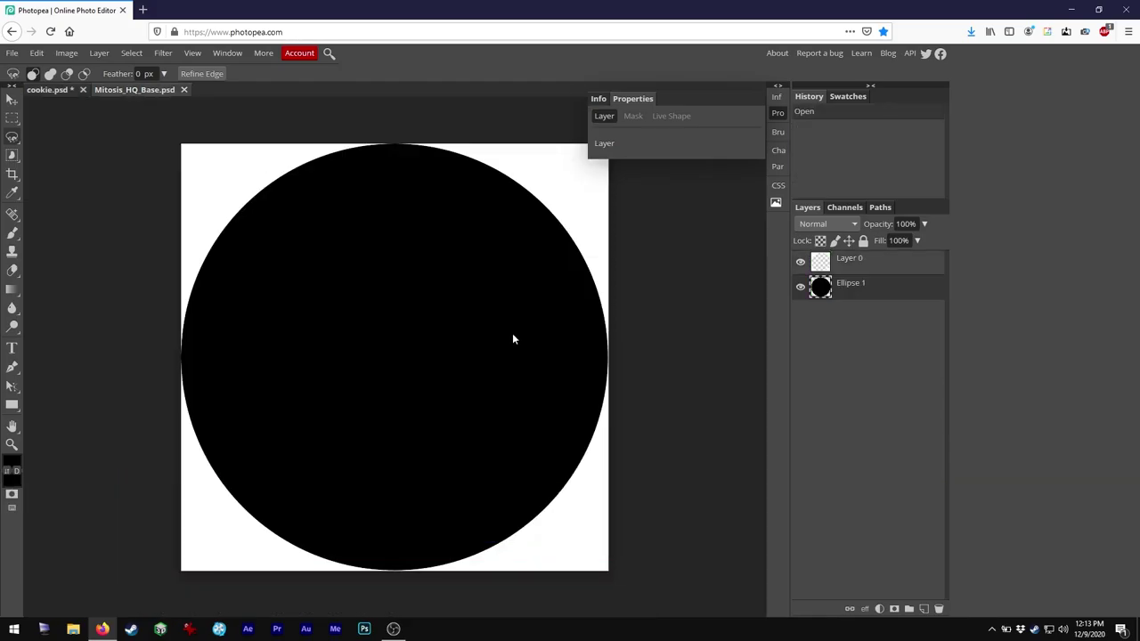
key(ctrl+v)
key(ctrl+v)
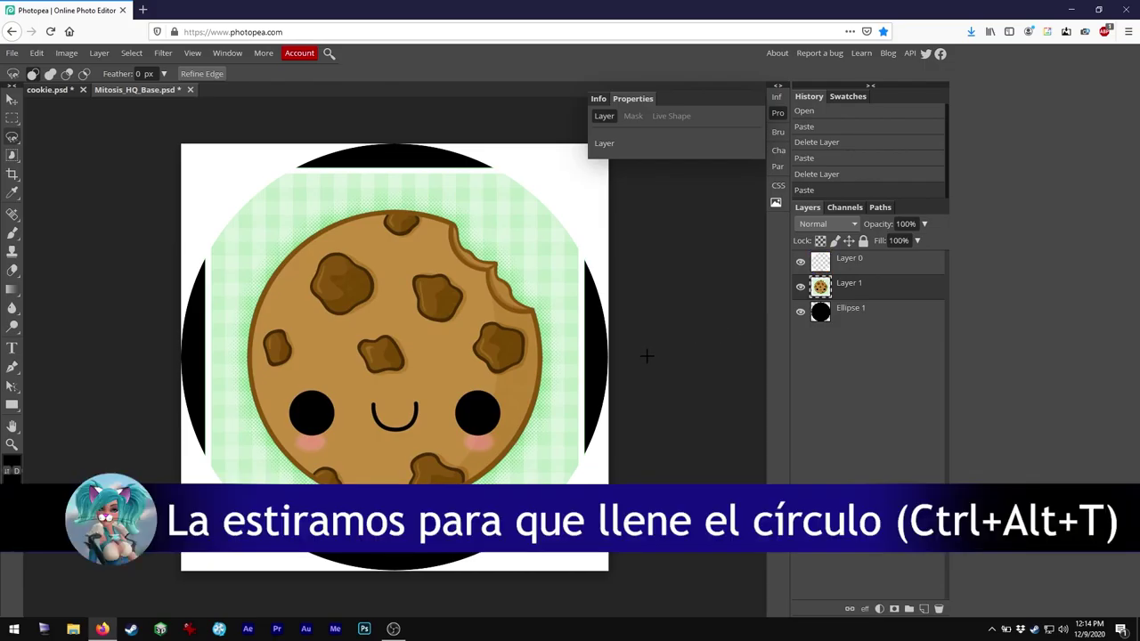
key(ctrl+alt+t)
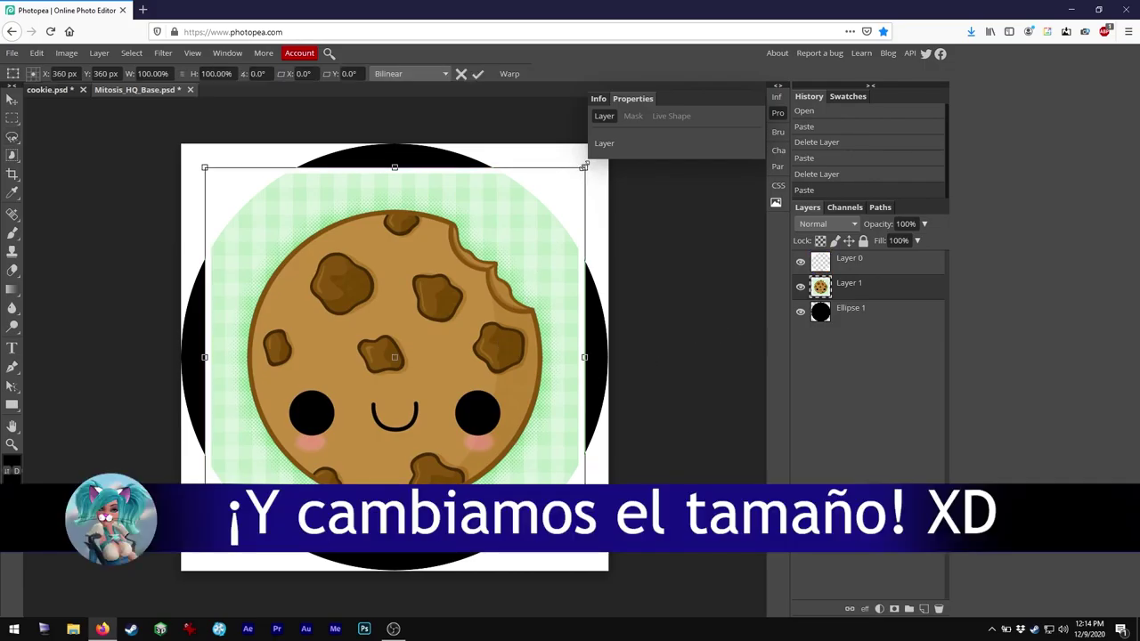
drag(604, 138, 641, 107)
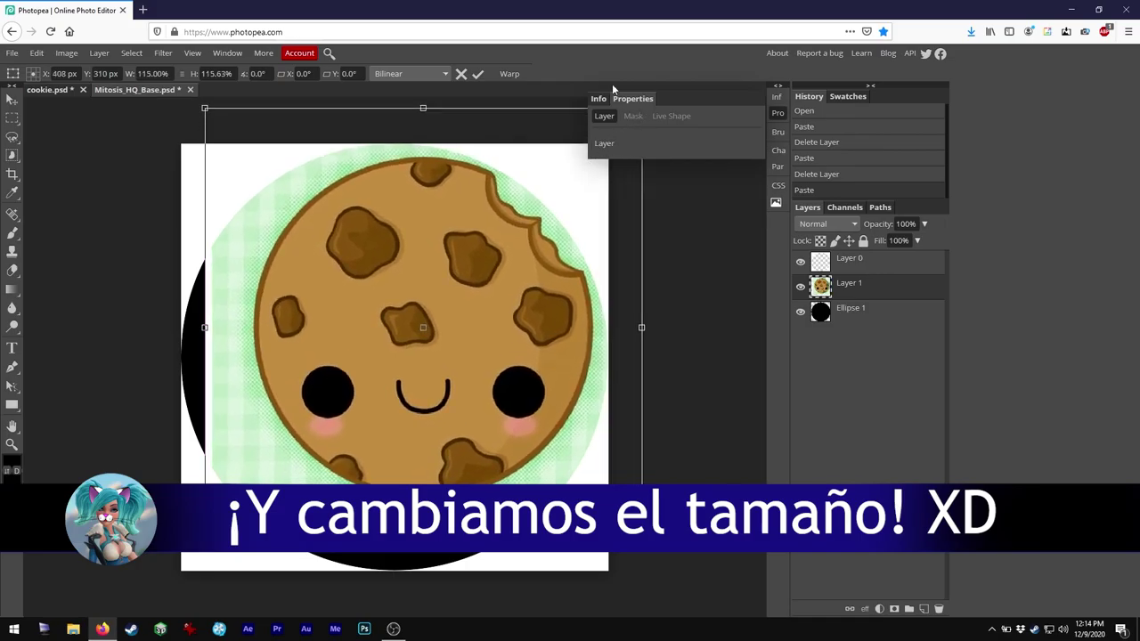
key(Escape)
Scale the pasted cookie layer proportionally about its centre to 128.18% with Free Transform so it fills the circle.
key(ctrl+t)
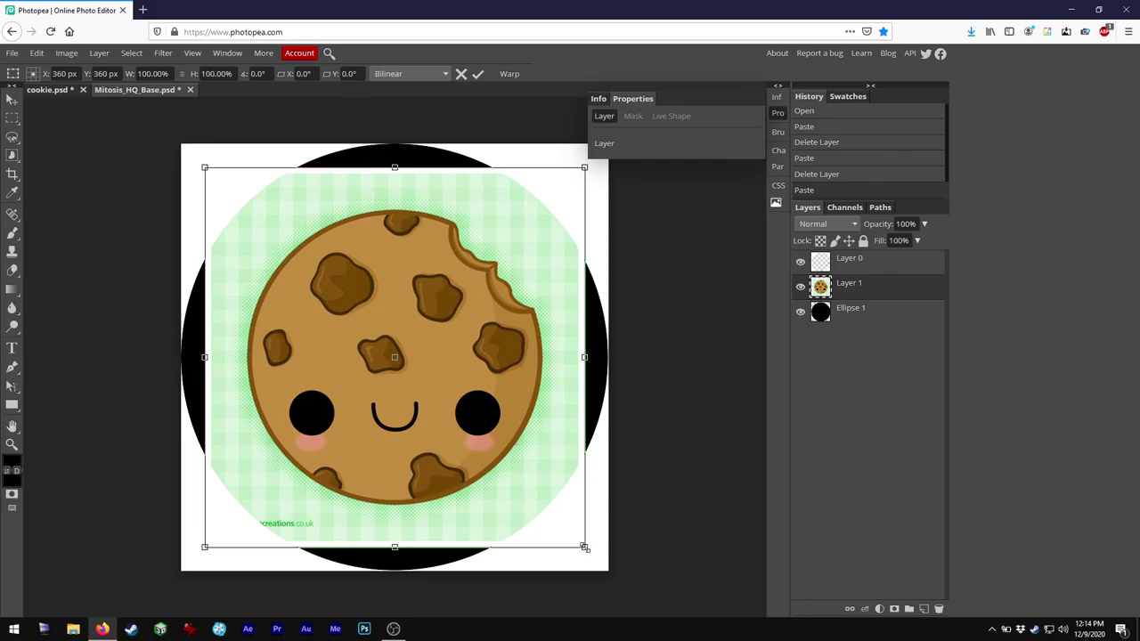
drag(584, 546, 703, 600)
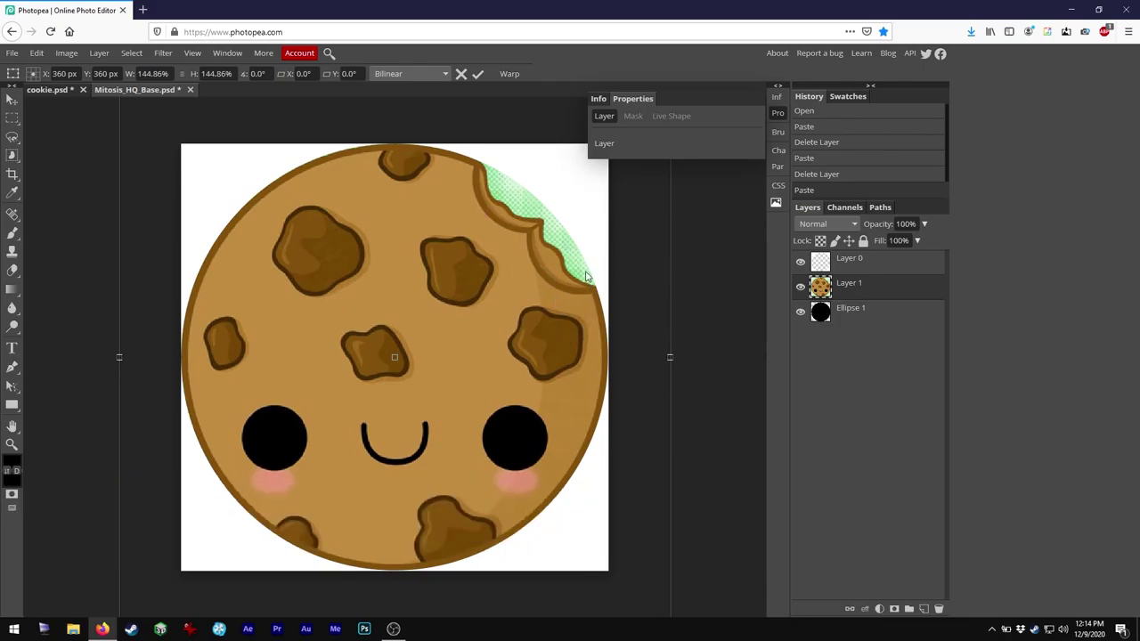
key(ctrl+minus)
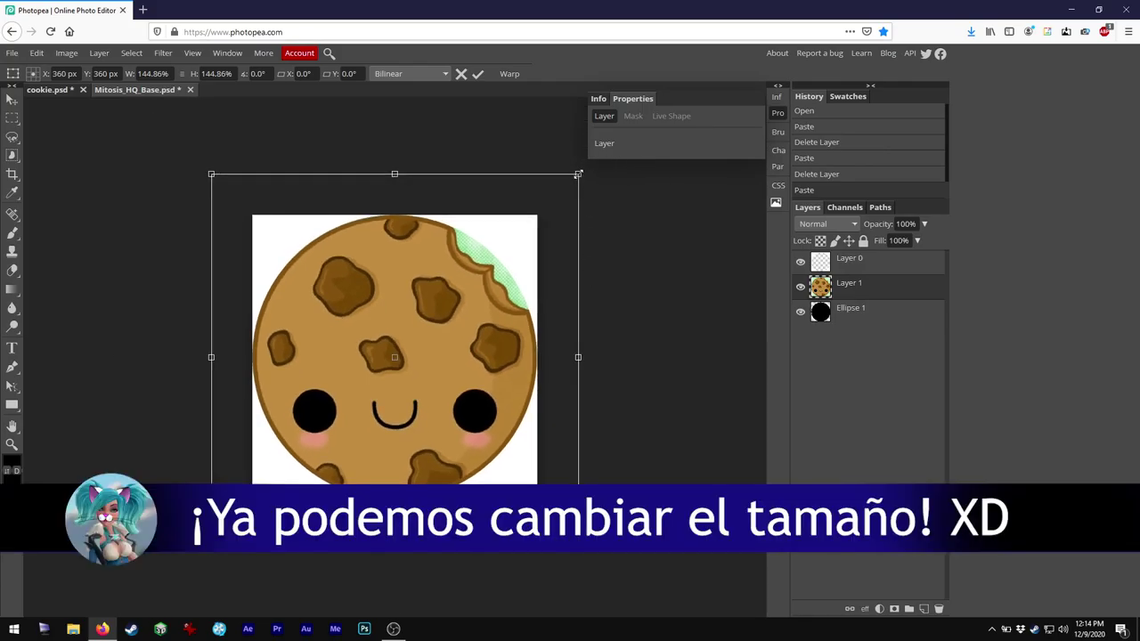
drag(578, 174, 564, 203)
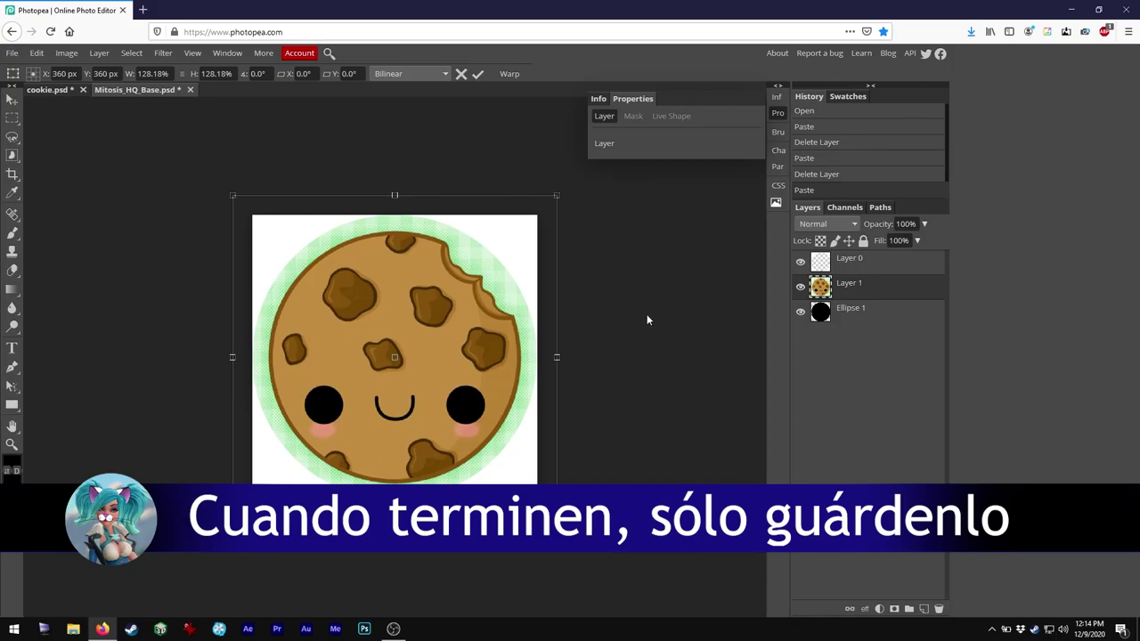
key(Return)
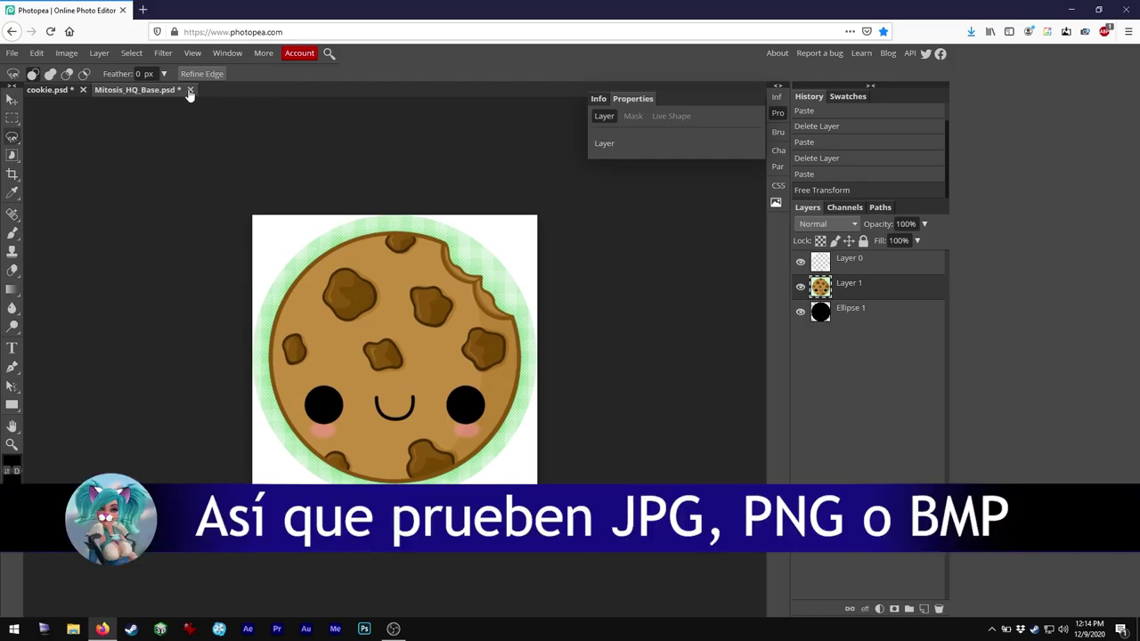
Close the Mitosis_HQ_Base and cookie documents, discarding their unsaved changes.
click(189, 89)
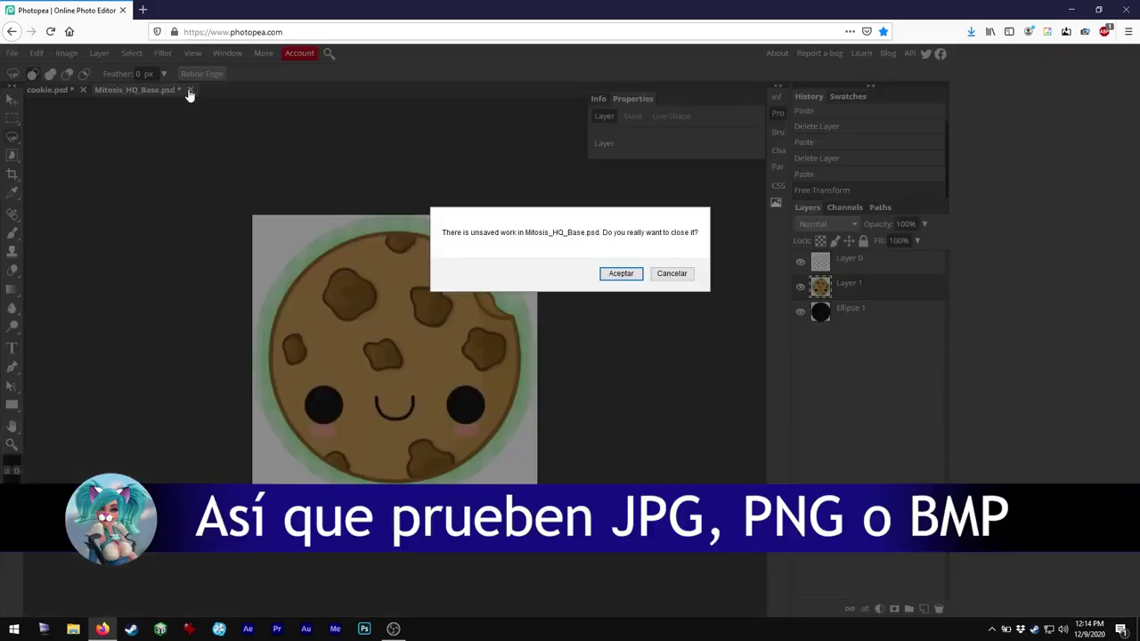
click(612, 279)
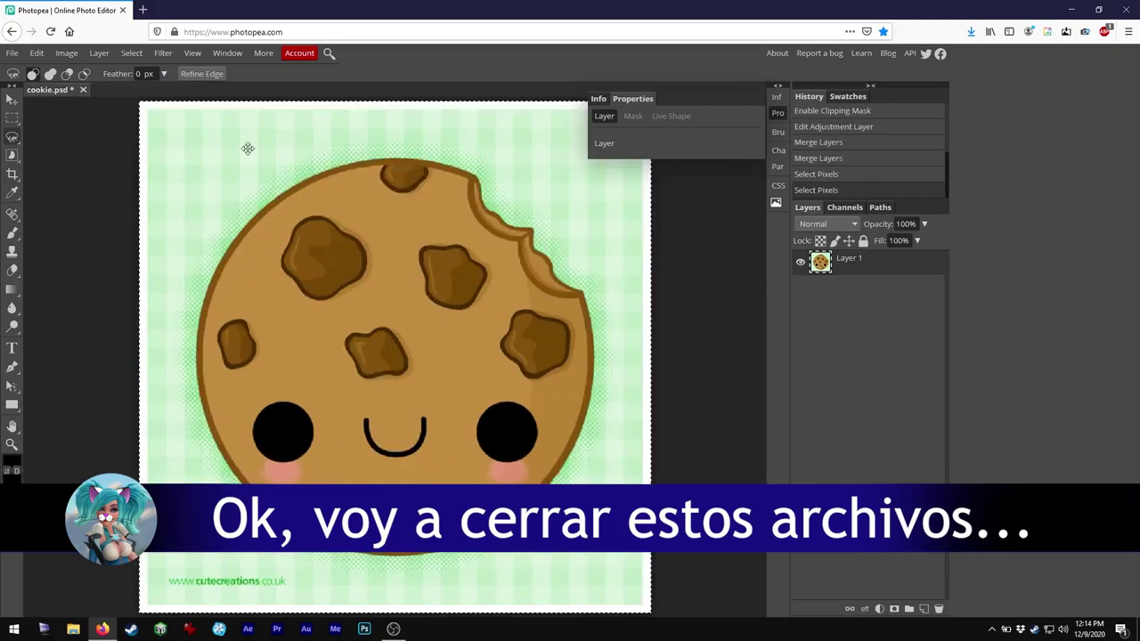
click(84, 90)
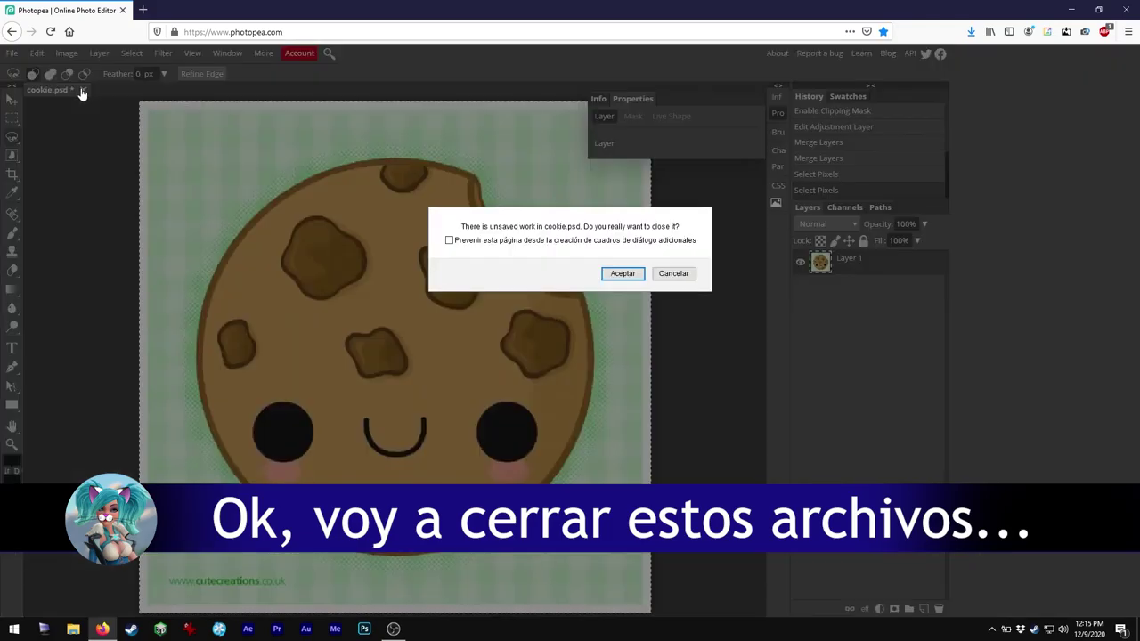
click(623, 275)
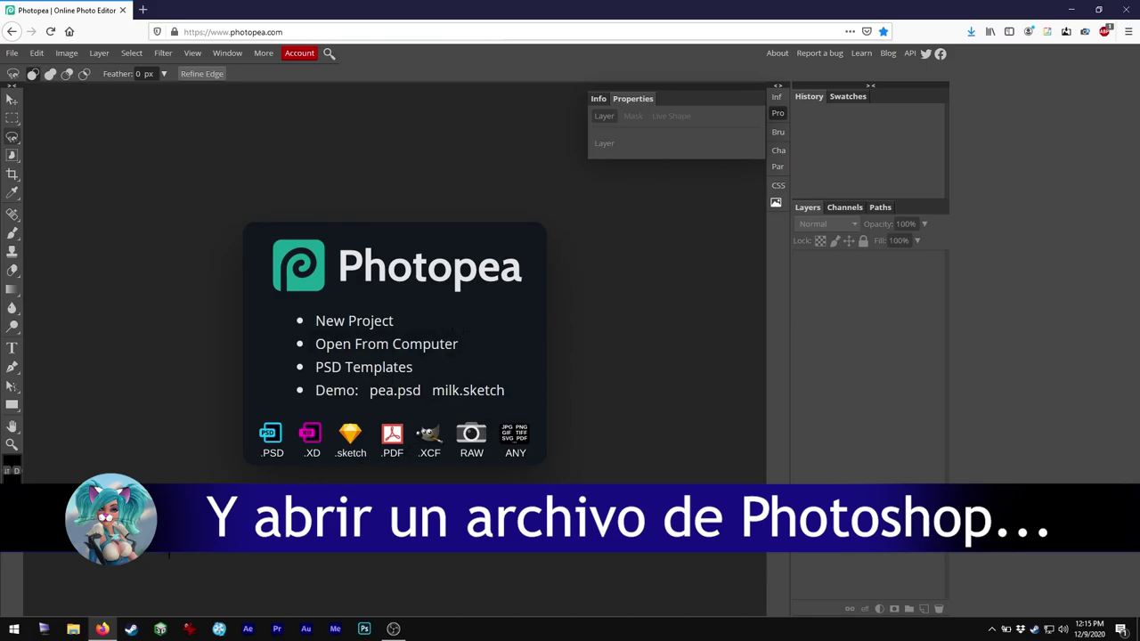
Open the personalised Mitosis PSD, the third file in the Skins folder, and toggle its upper text layer's visibility.
click(73, 629)
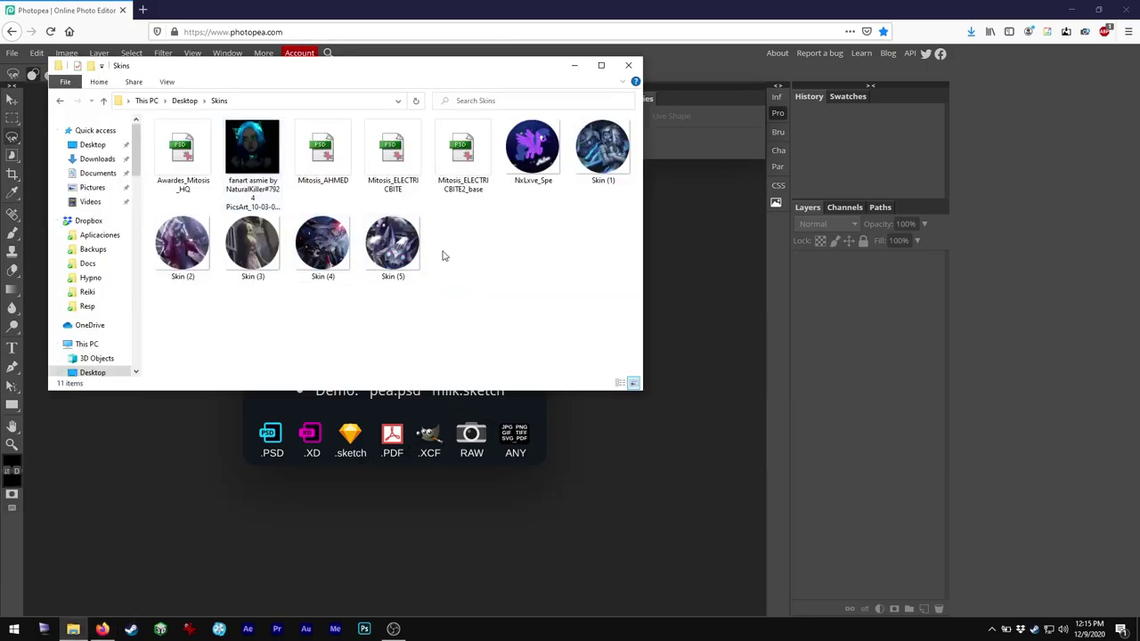
click(339, 160)
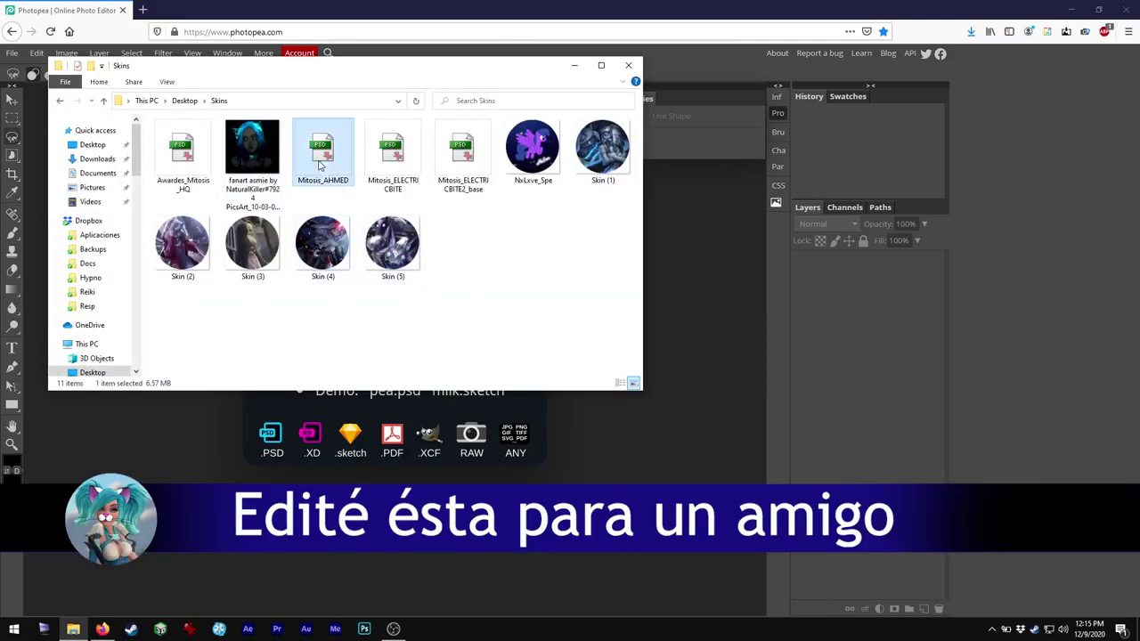
drag(323, 157, 608, 445)
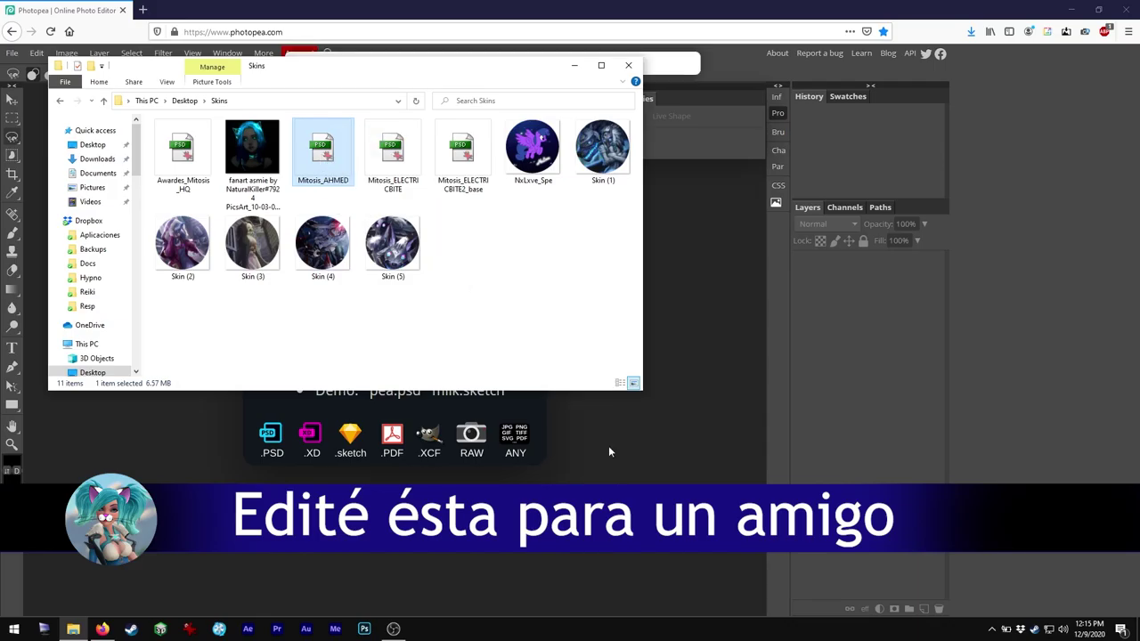
click(712, 64)
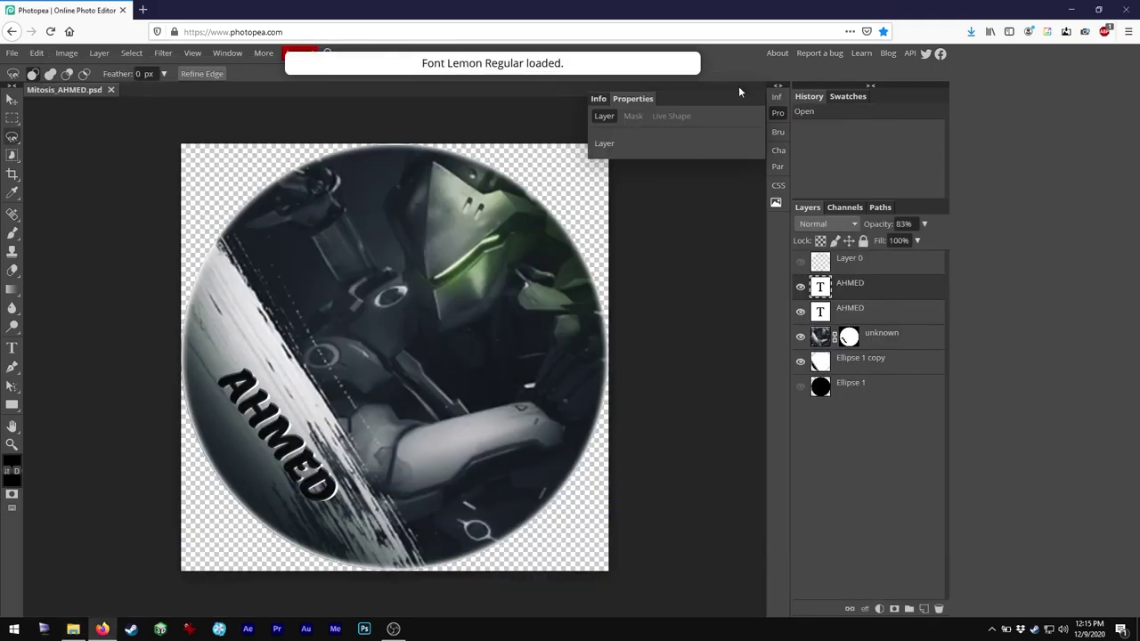
click(800, 289)
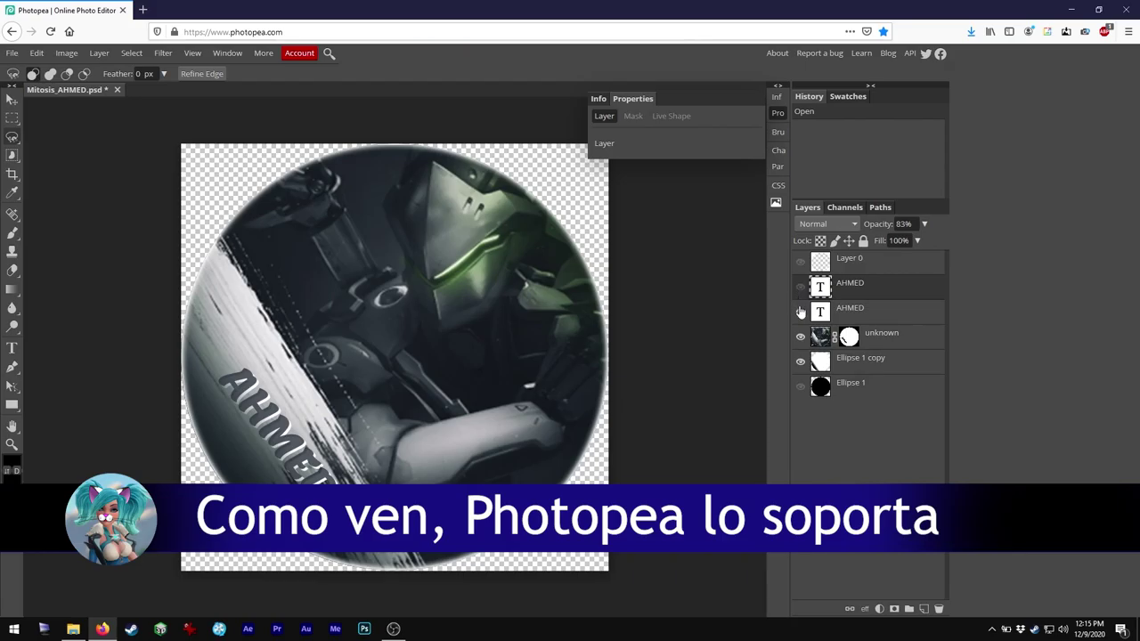
click(801, 286)
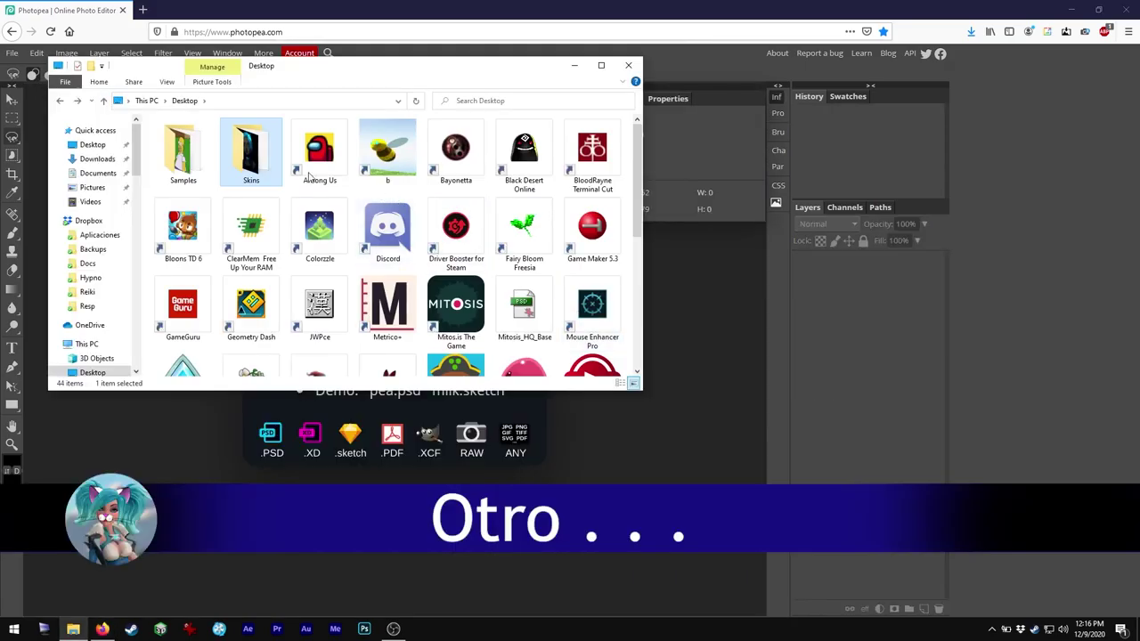
Open Mitosis_Circle_clipart_colors_HQ from the Samples folder on the desktop in Photopea, viewing the folder's files as large thumbnails.
double_click(163, 145)
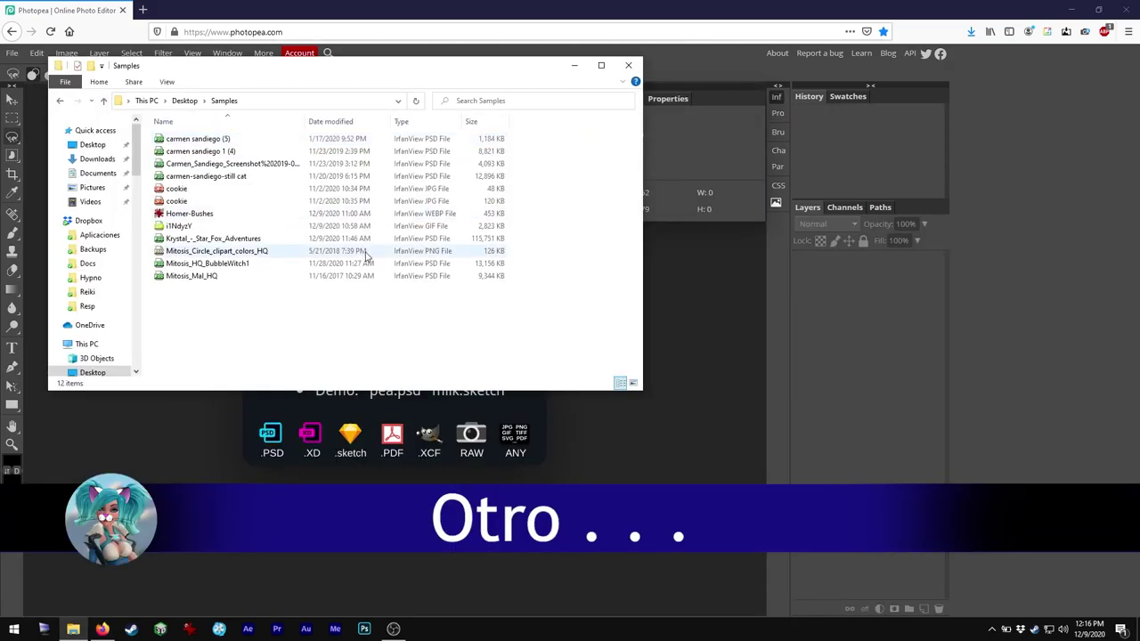
key(ctrl+shift+2)
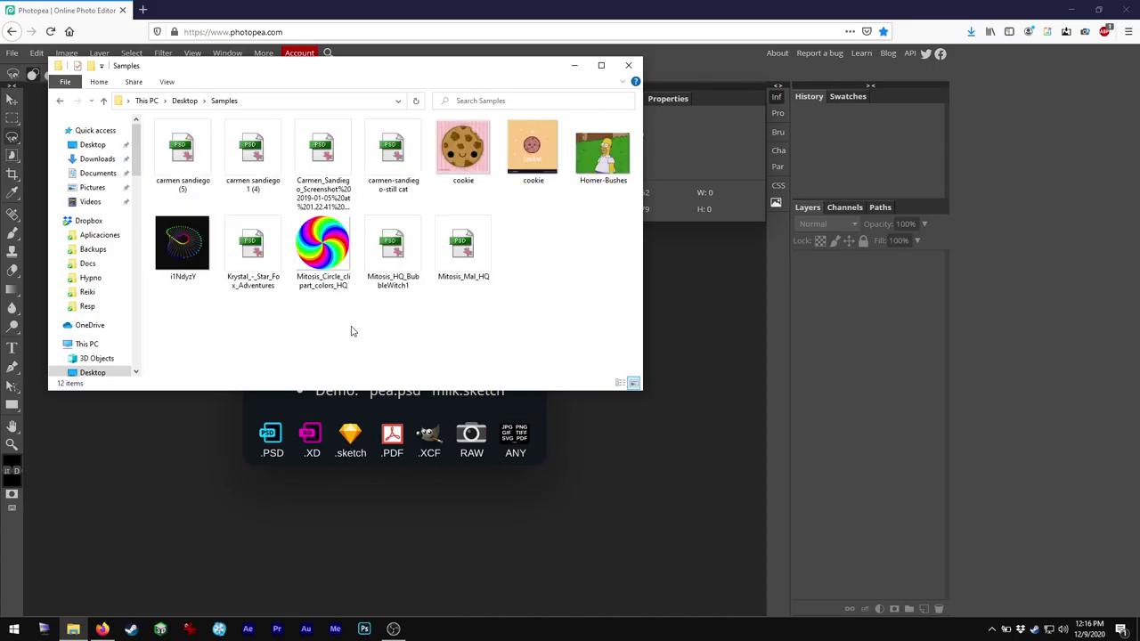
click(332, 271)
drag(331, 272, 463, 440)
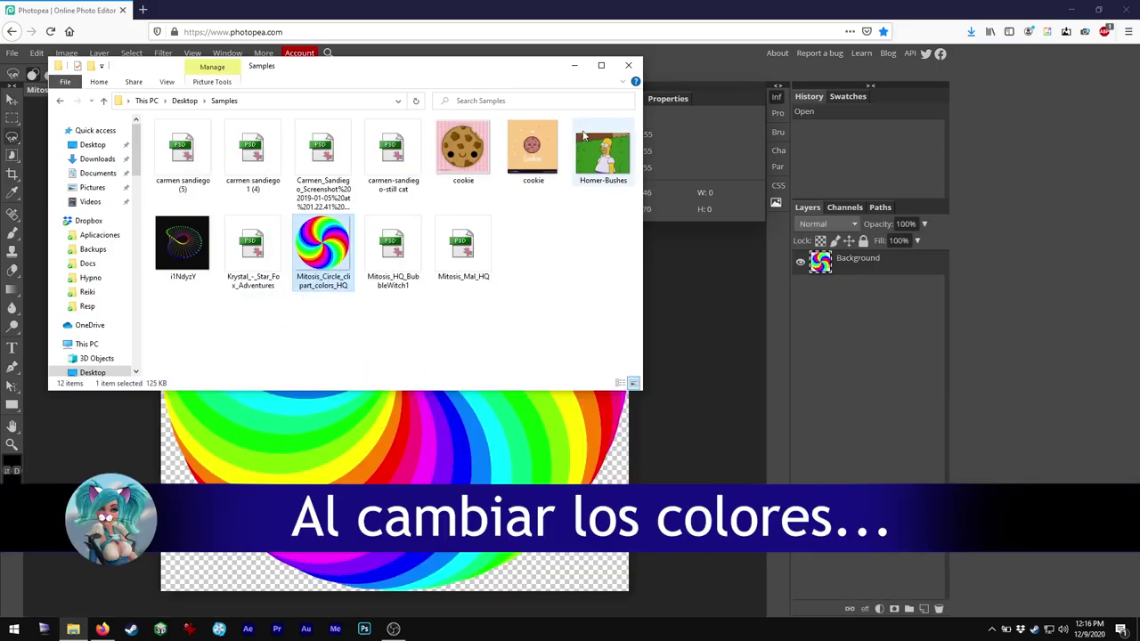
click(662, 6)
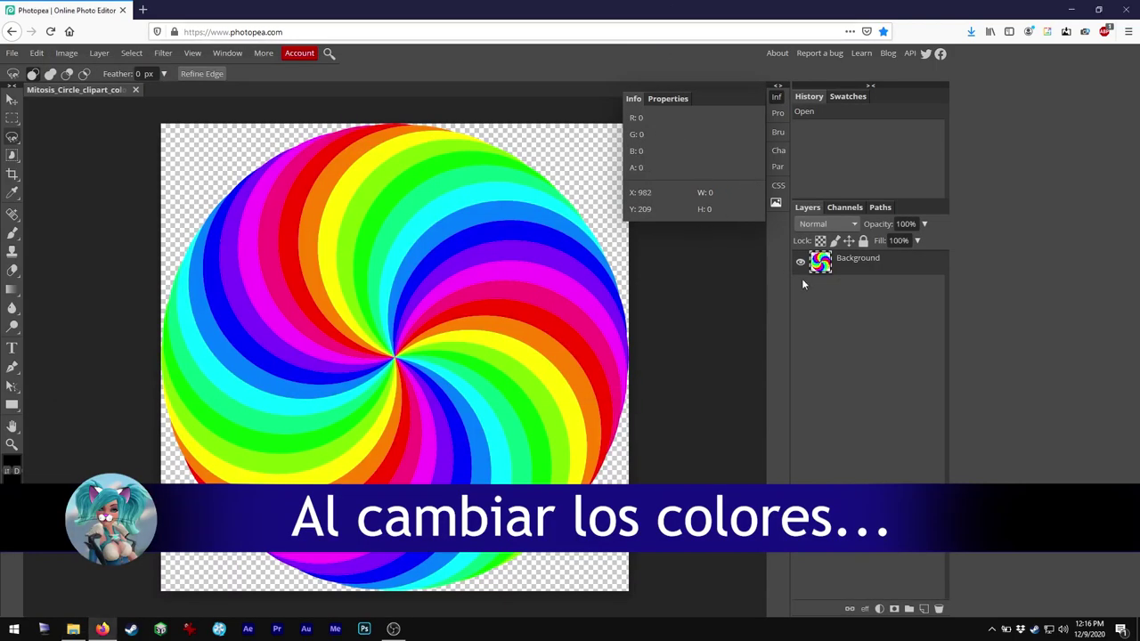
Preview a Hue/Saturation adjustment on the colour wheel with Colorize on, Hue about 94 and Saturation 87.
click(69, 52)
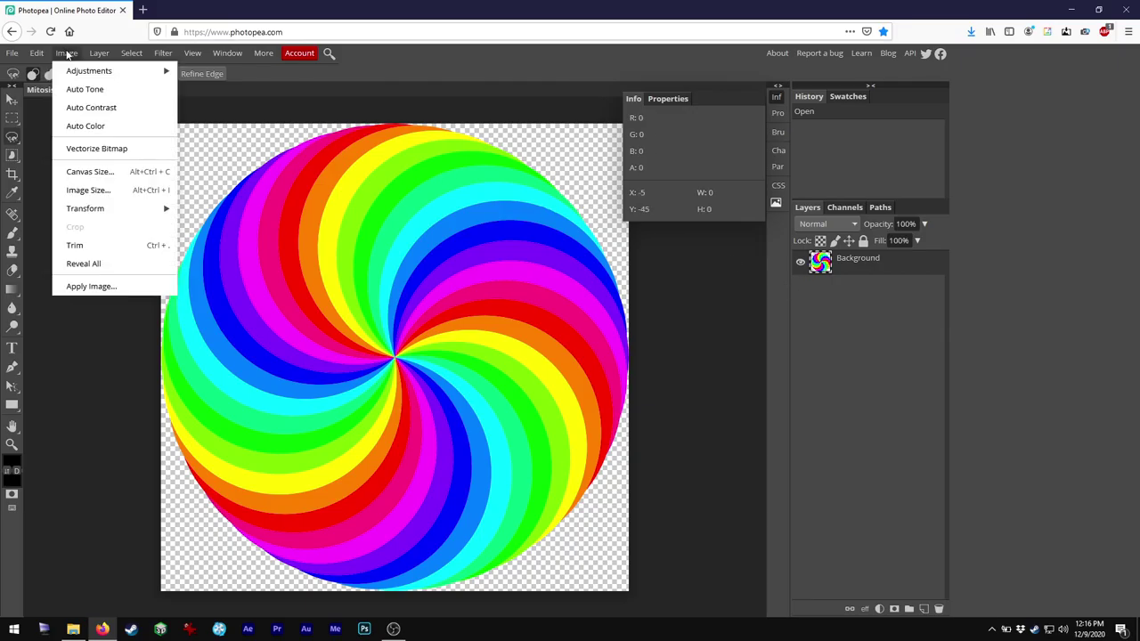
mouse_move(105, 73)
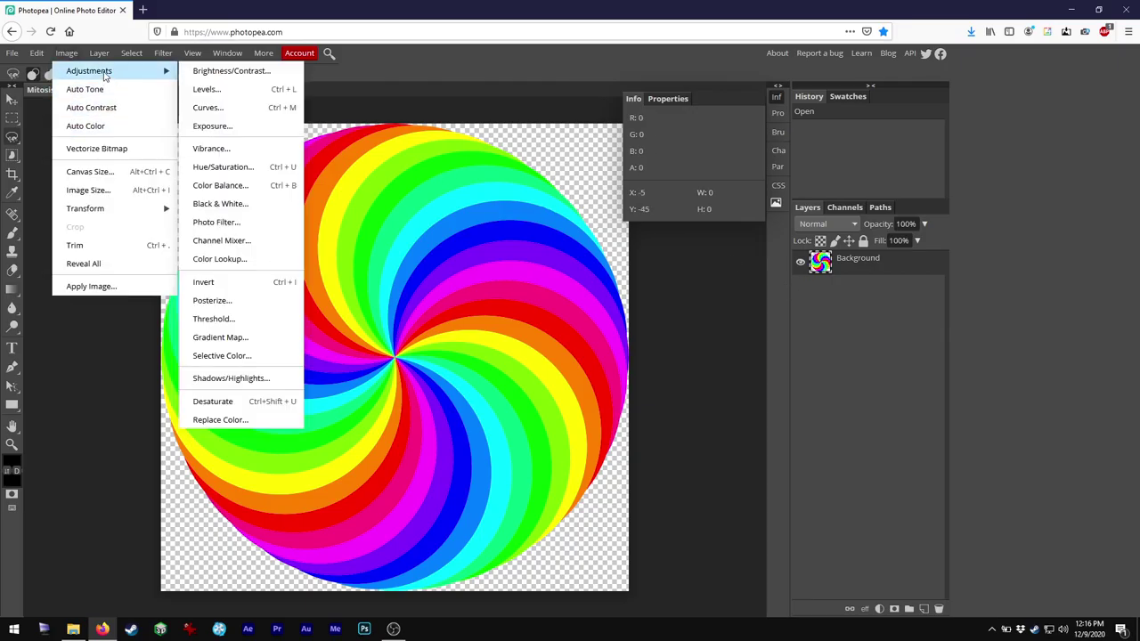
click(217, 170)
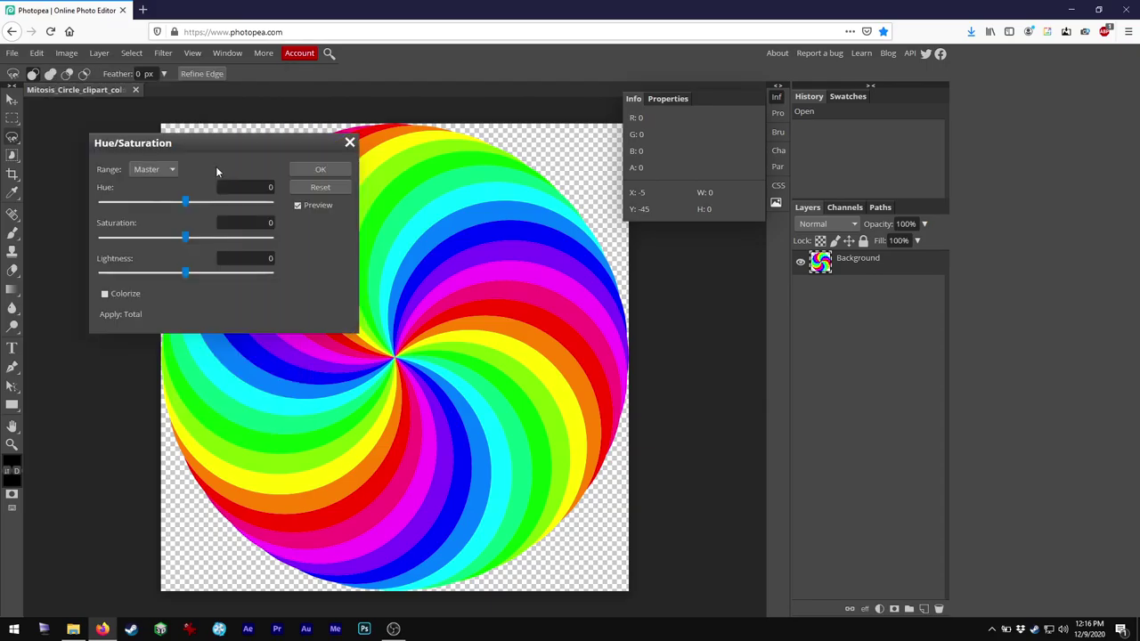
drag(231, 145, 836, 323)
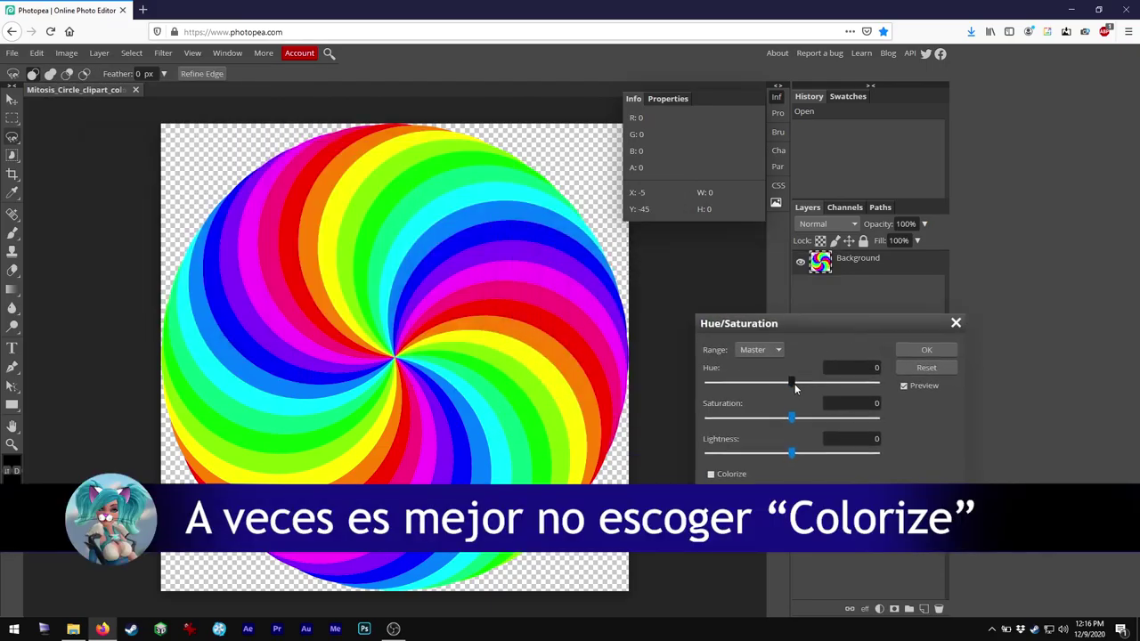
click(710, 474)
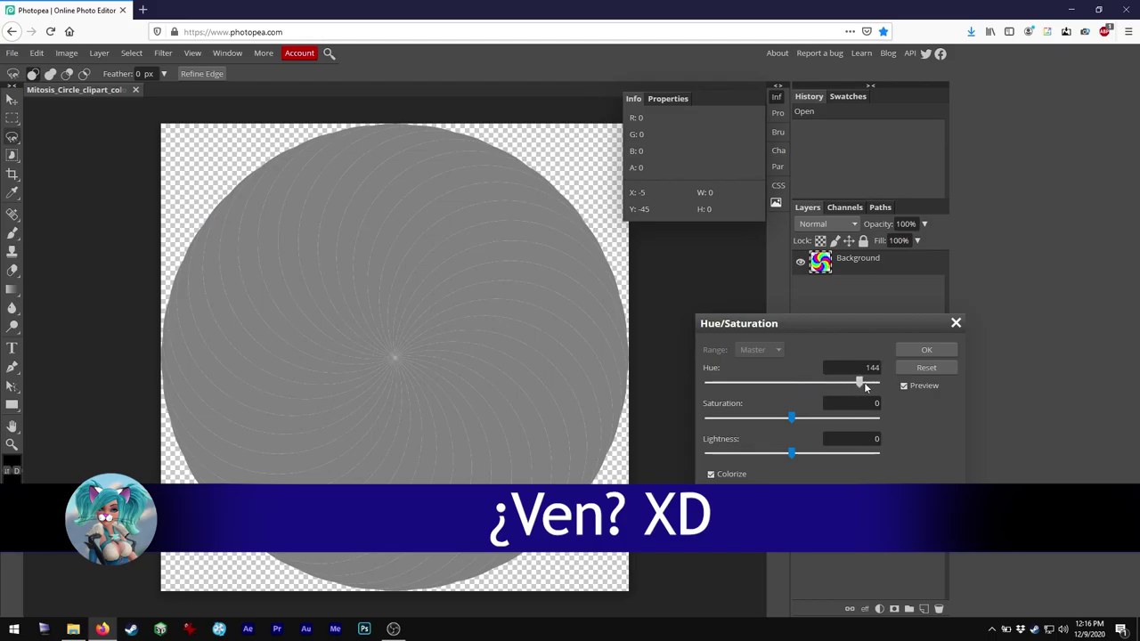
drag(792, 417, 837, 388)
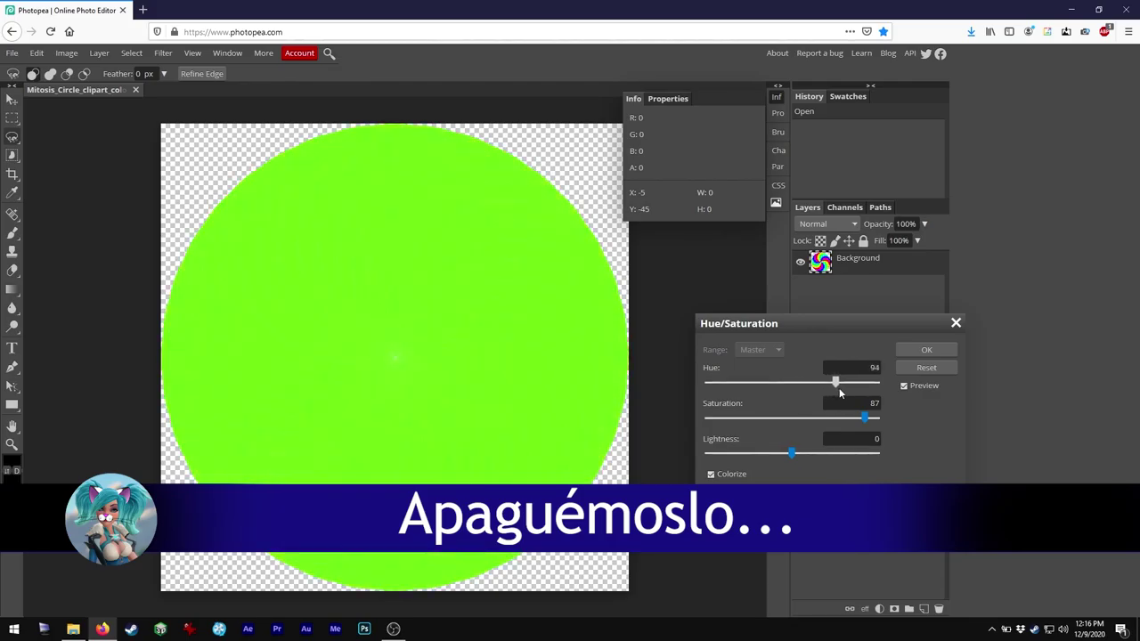
Turn off Colorize and try shifting the hue of all colours, and reset and cancel the Hue/Saturation adjustment.
click(713, 474)
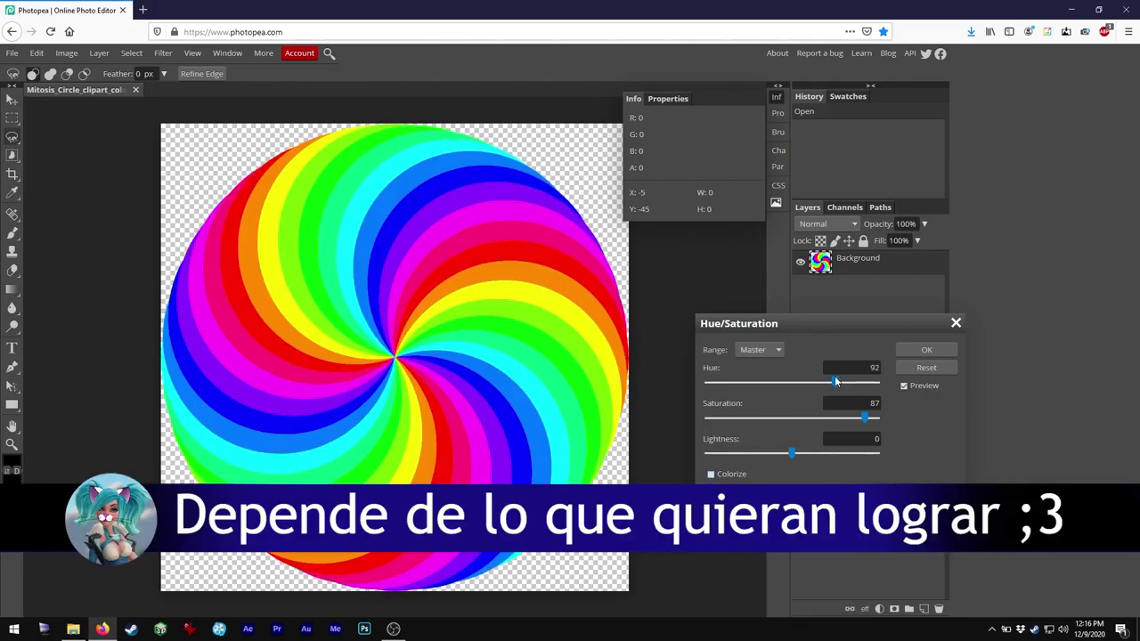
drag(834, 377, 881, 384)
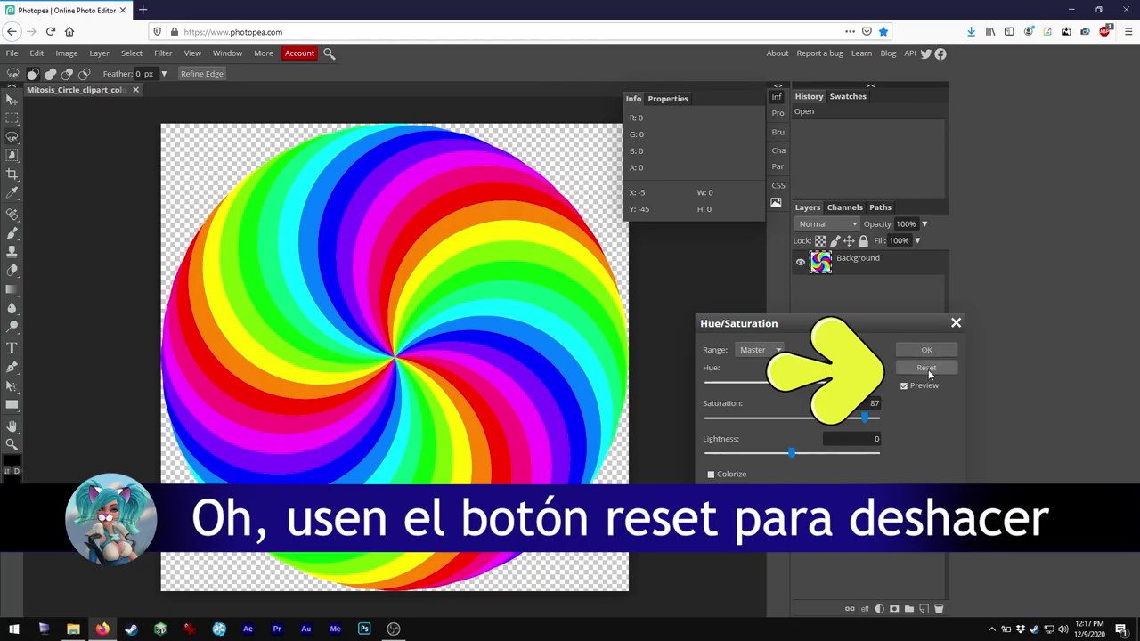
click(927, 368)
click(956, 324)
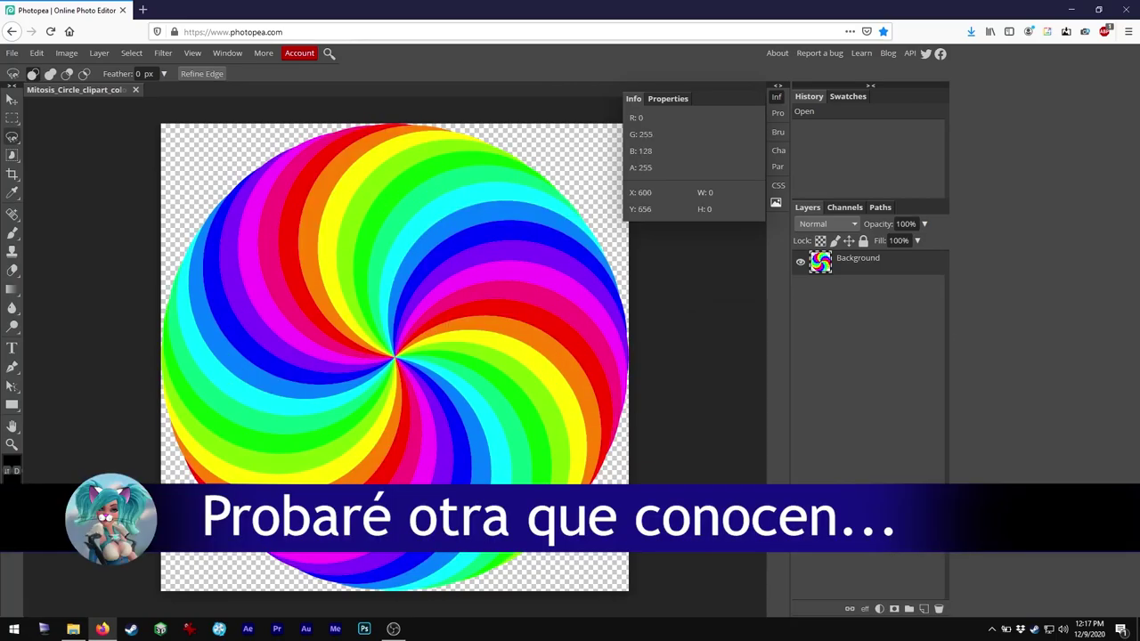
Close the colour wheel document and open carmen sandiego (5) from the Samples folder.
click(135, 91)
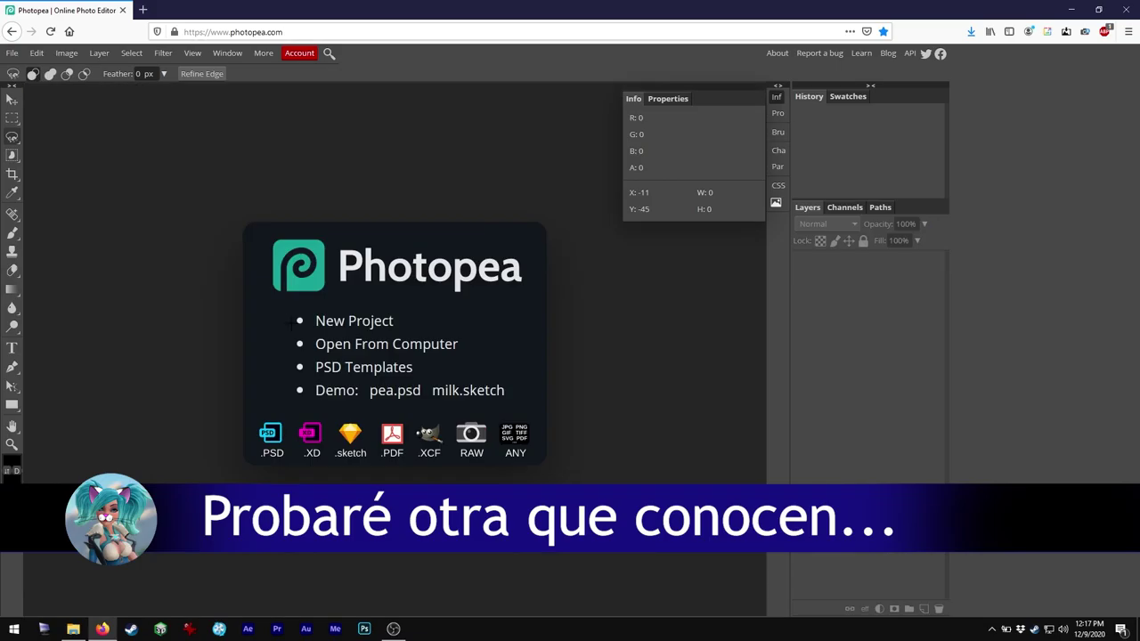
click(73, 629)
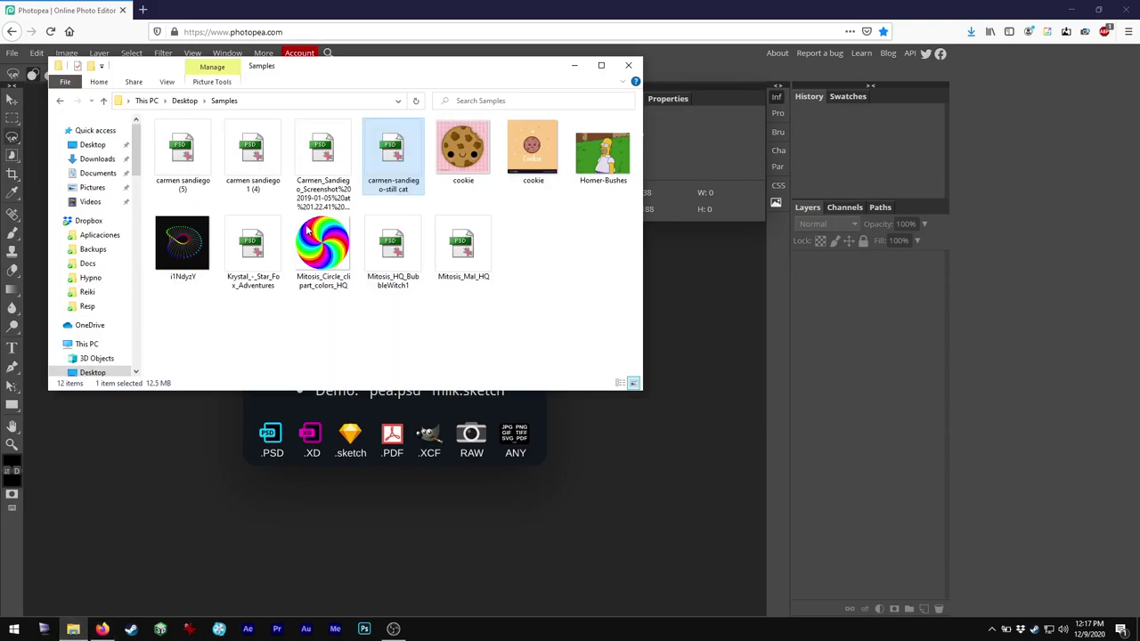
drag(183, 151, 695, 71)
click(703, 7)
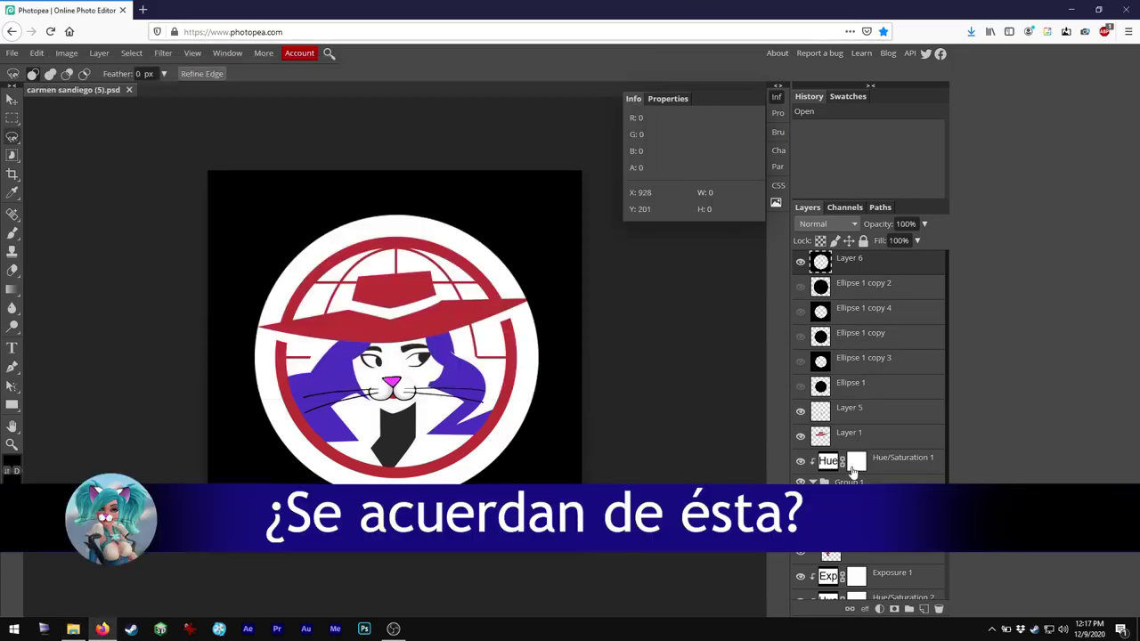
Inspect the file's layers by hiding Layer 2, Layer 3, Group 1, Hue/Saturation 1, Layer 1 and Layer 5.
scroll(853, 472, down, 2)
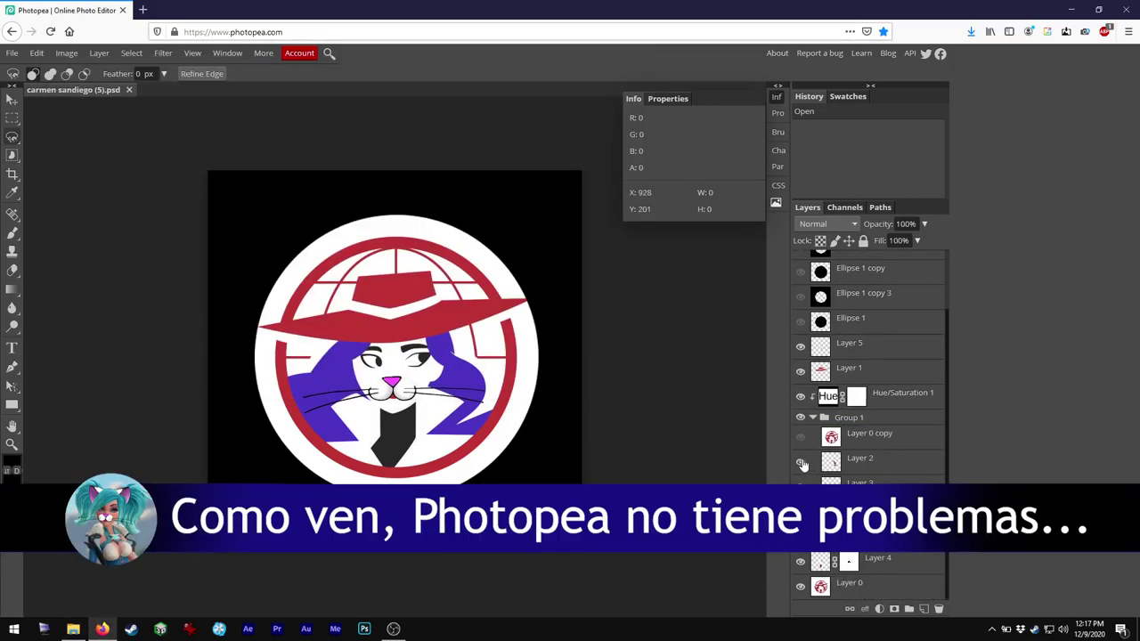
click(801, 463)
click(800, 486)
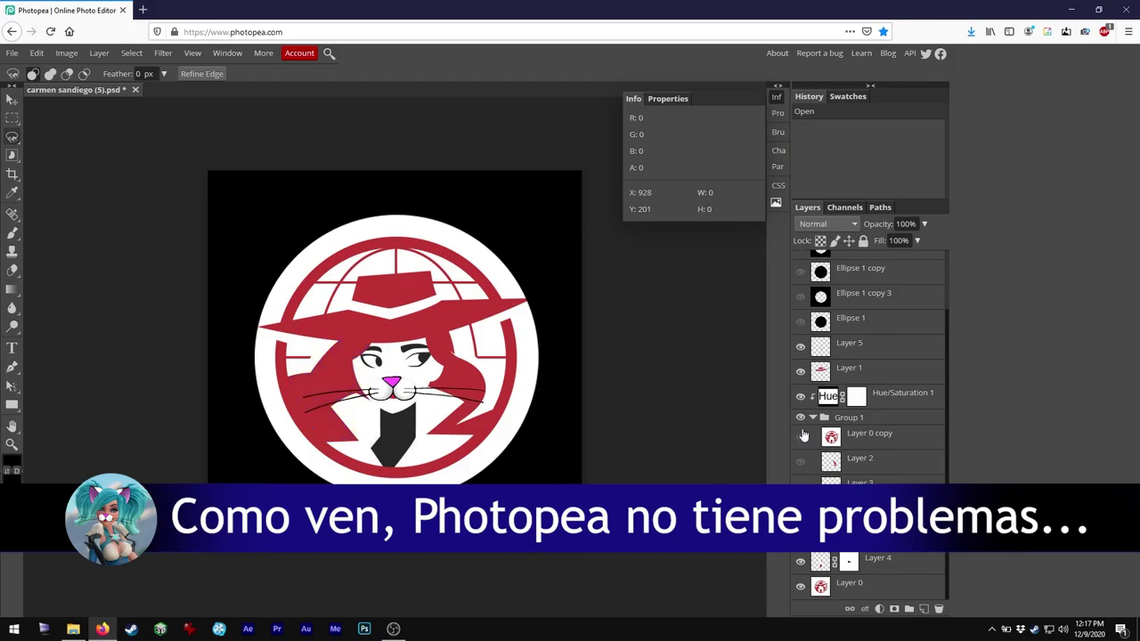
click(799, 396)
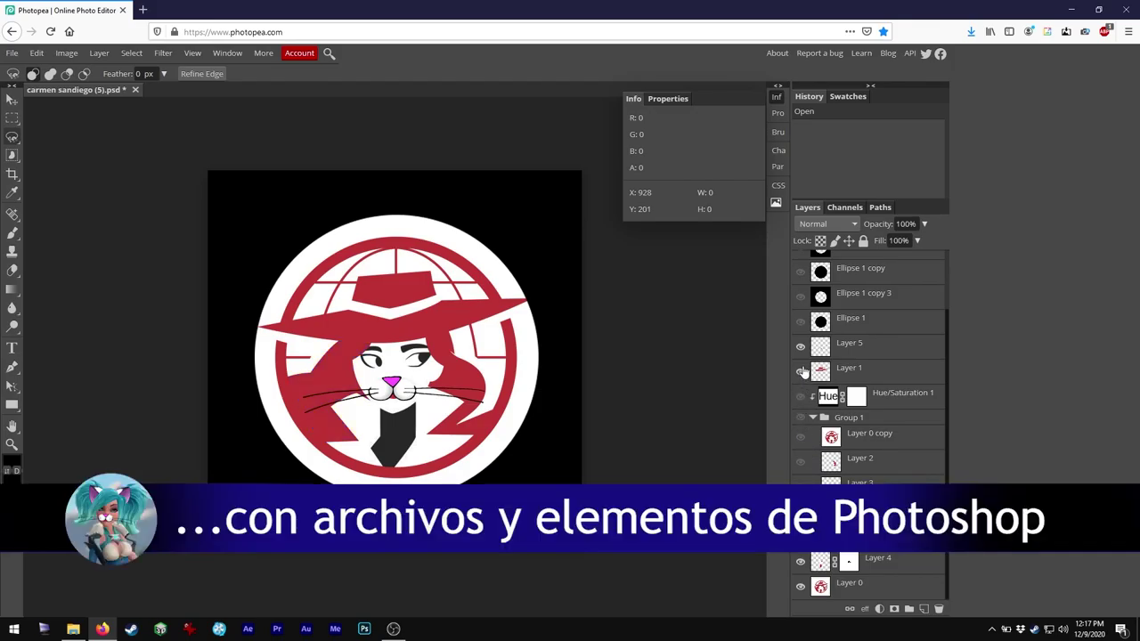
click(800, 346)
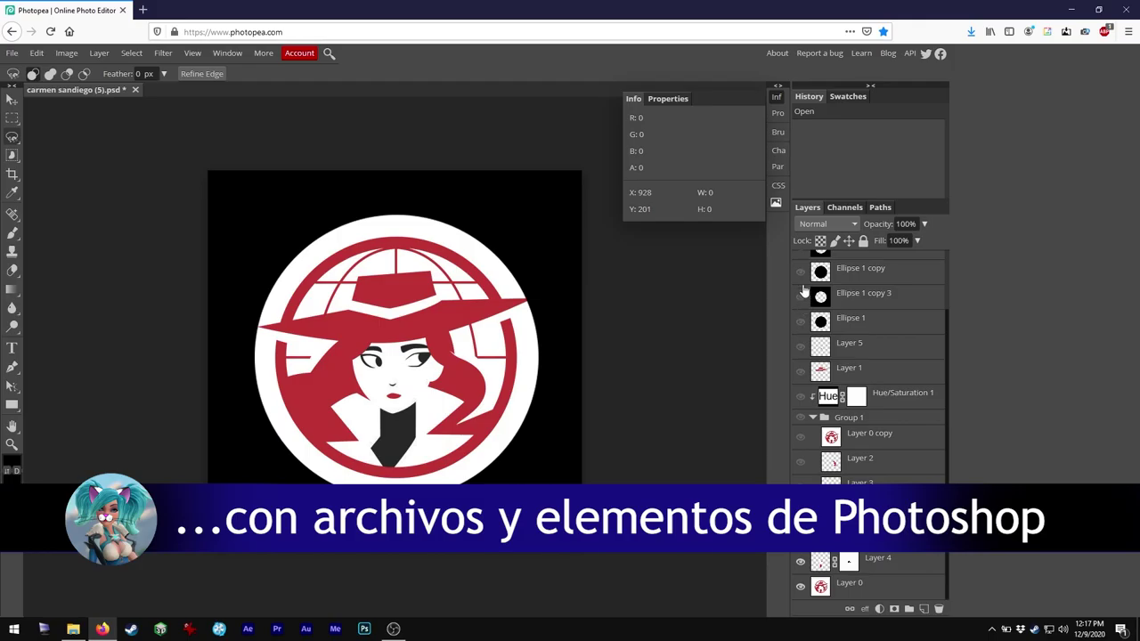
Hide Layer 4, Hue/Saturation 2, Exposure 1 and the Layer 6 circular mask, toggling Layer 0 off and on to inspect it.
scroll(804, 287, up, 1)
scroll(804, 287, down, 2)
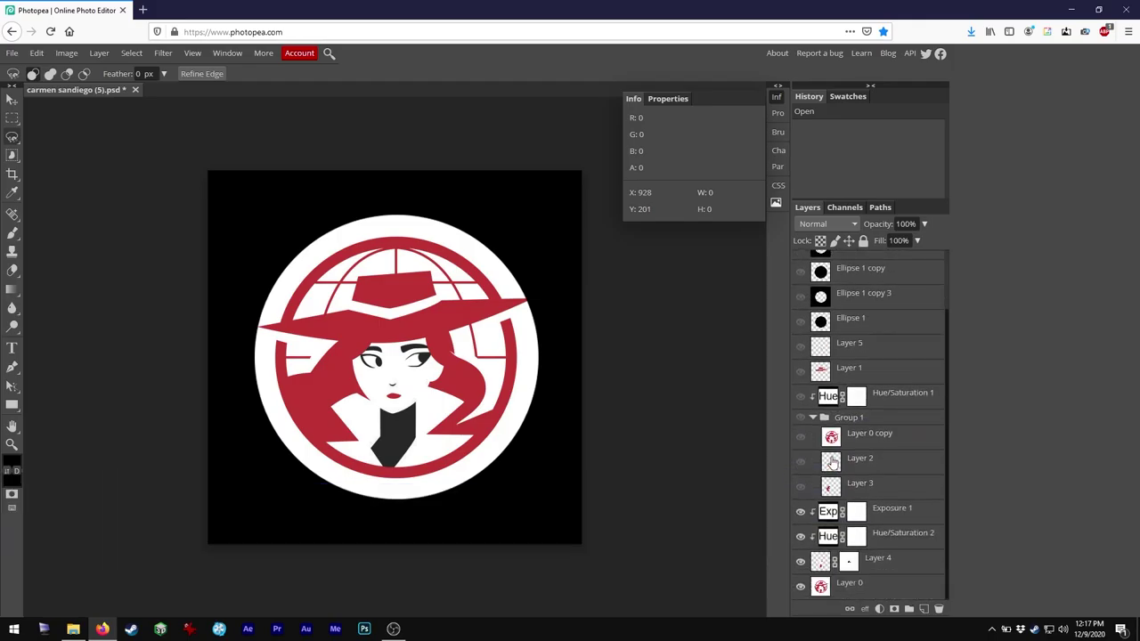
click(800, 561)
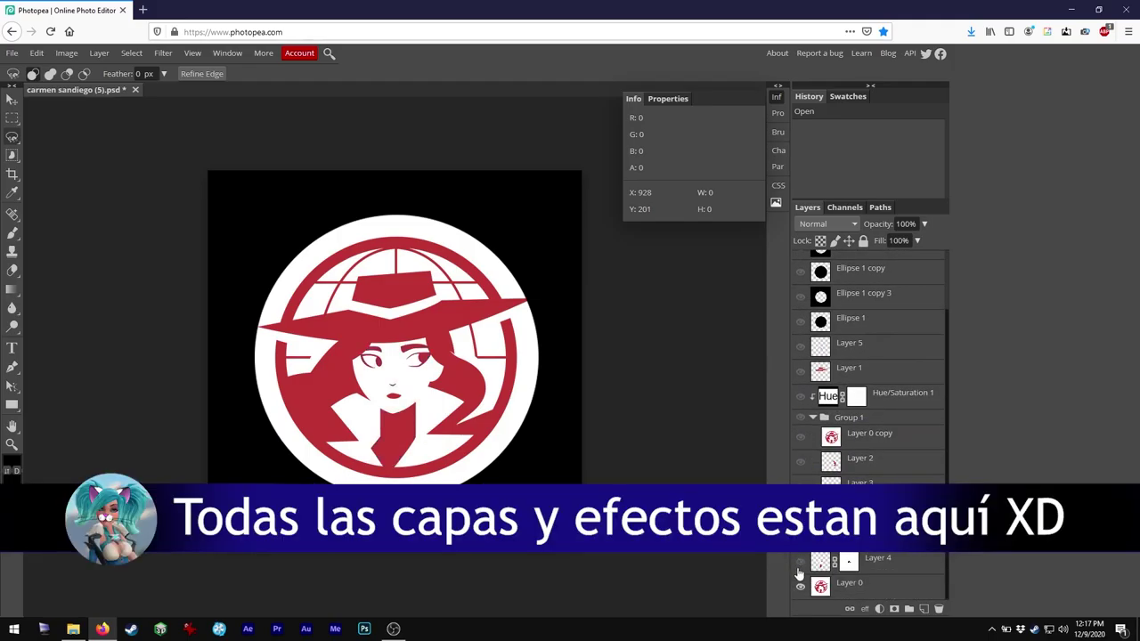
click(800, 586)
click(799, 587)
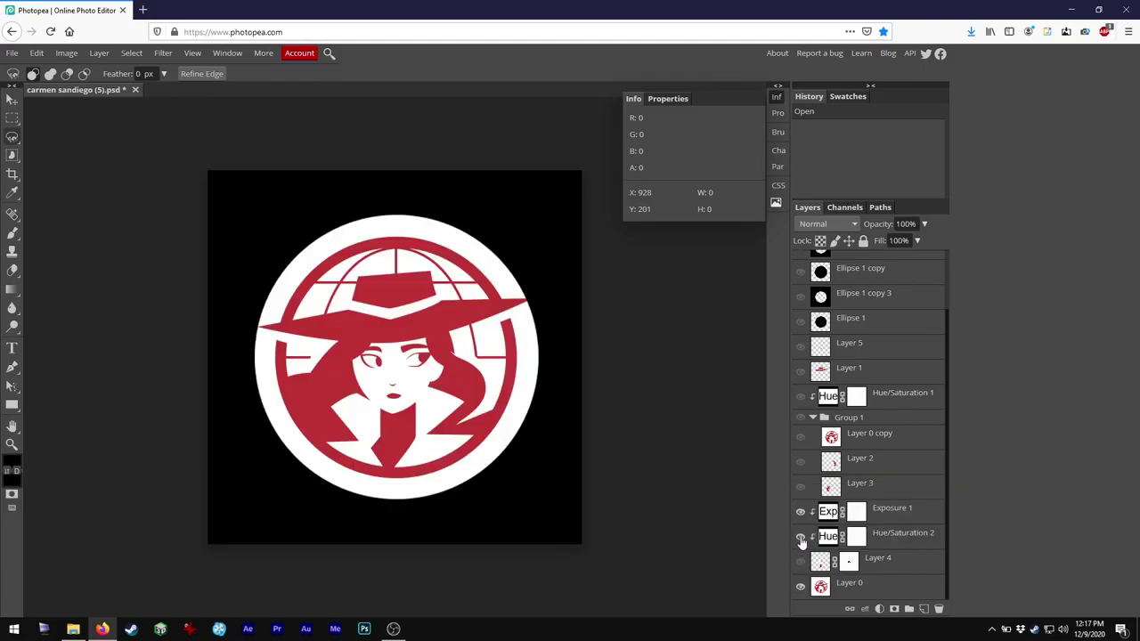
scroll(843, 416, up, 2)
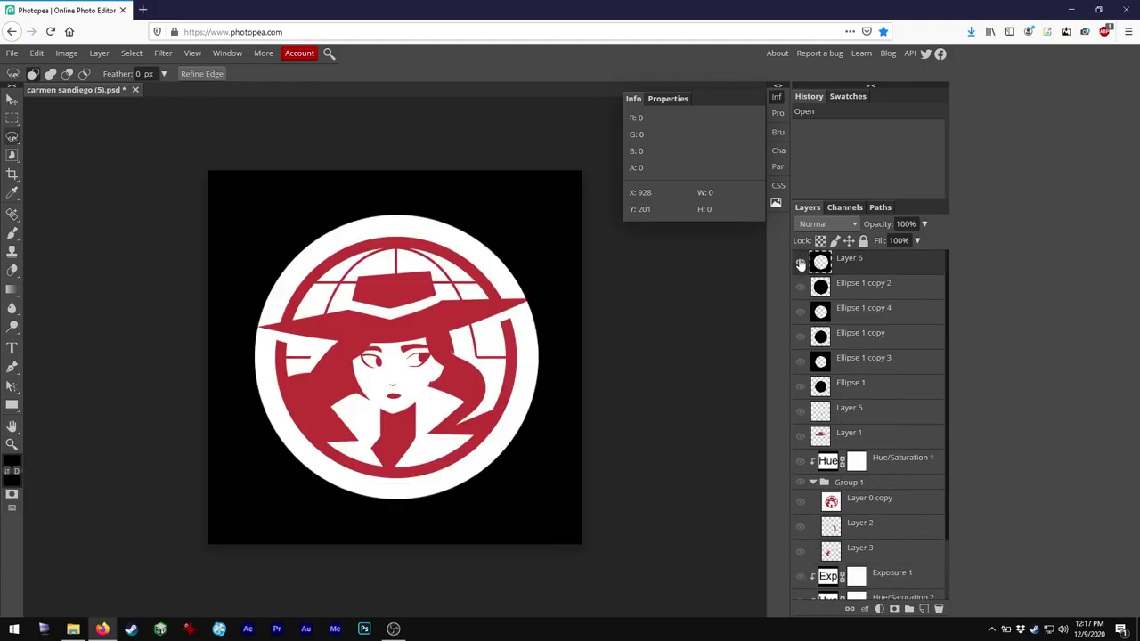
click(799, 263)
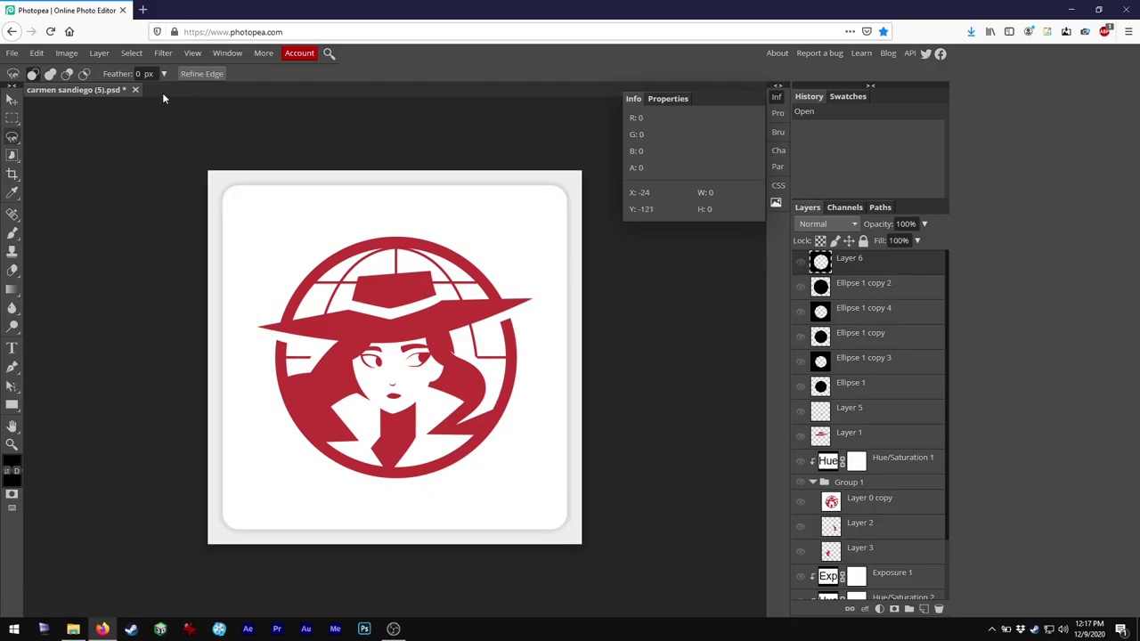
Close carmen sandiego (5).psd, discarding its changes, and open Krystal_-_Star_Fox_Adventures from the Samples folder.
click(135, 90)
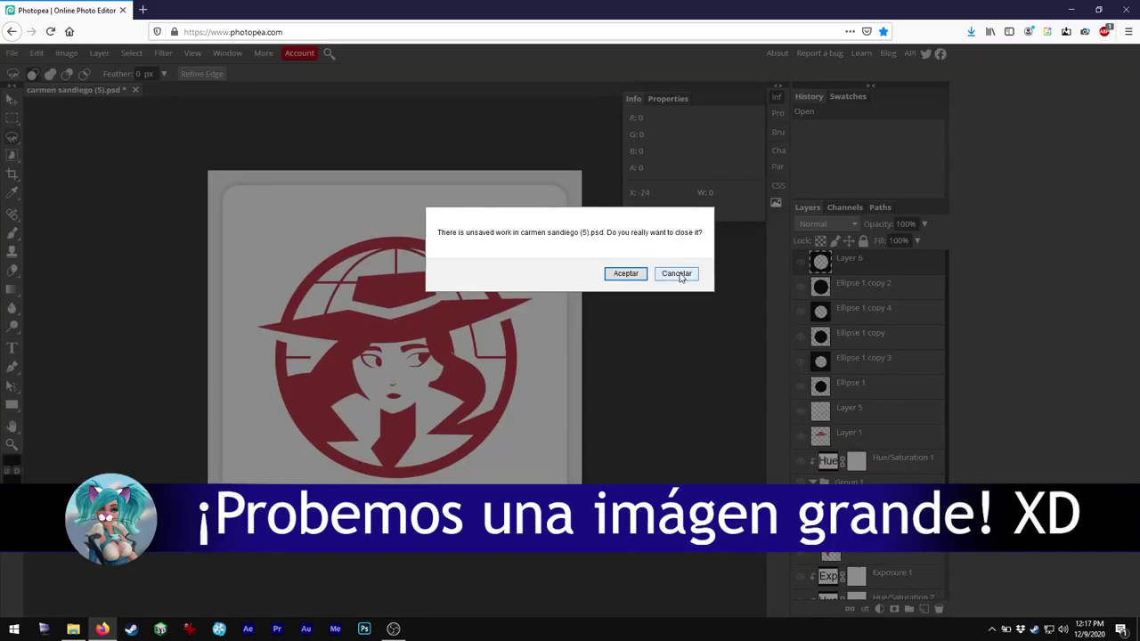
click(636, 274)
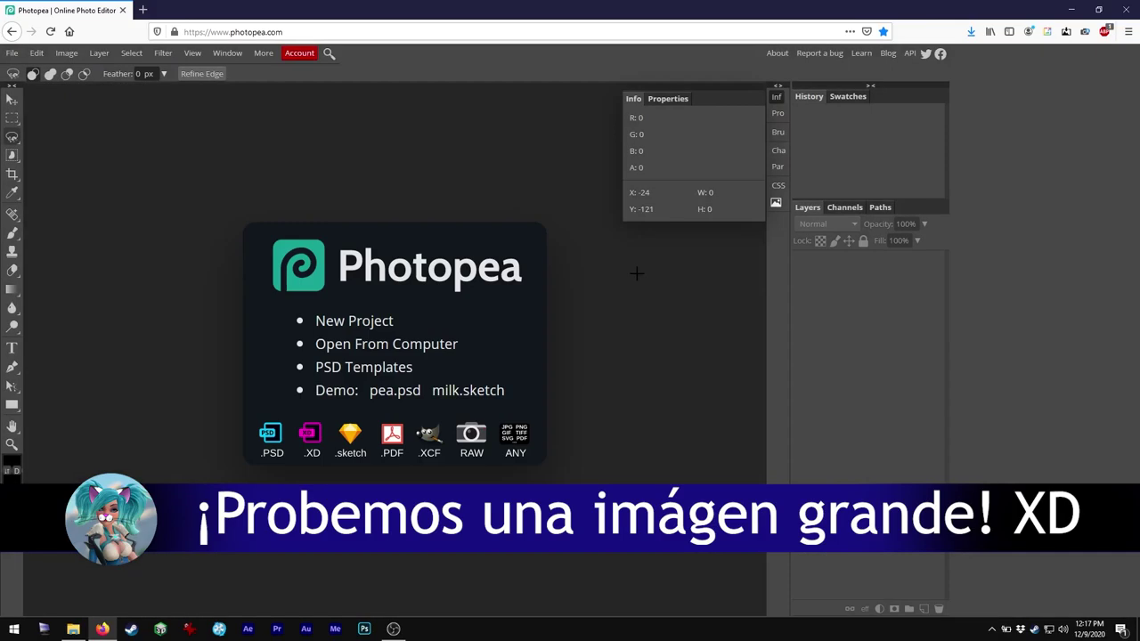
click(73, 628)
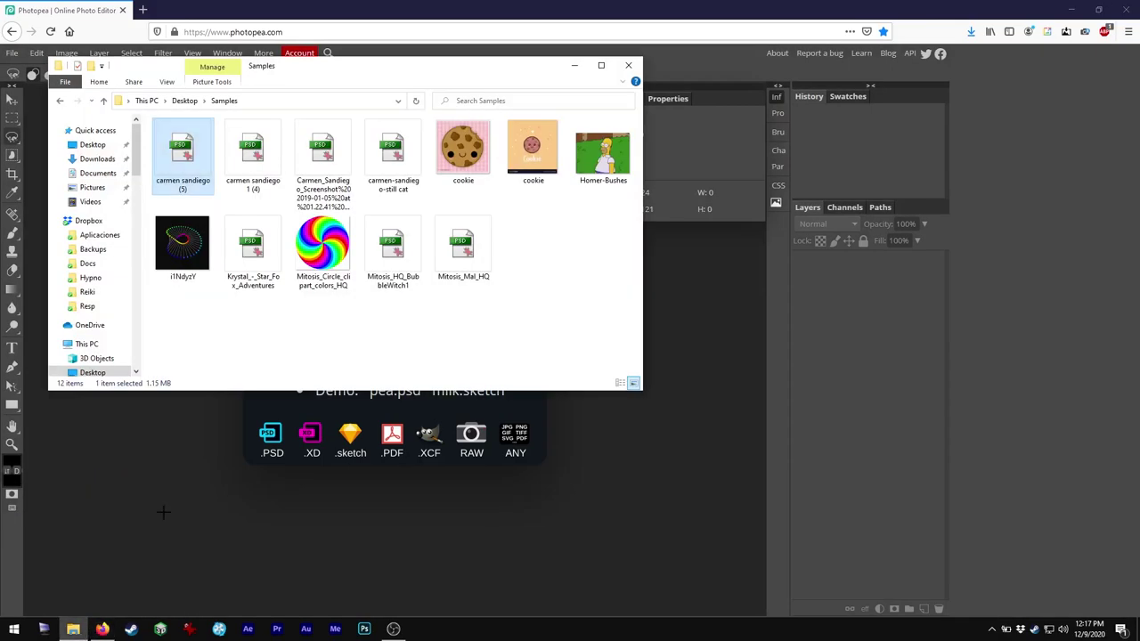
drag(256, 278, 255, 436)
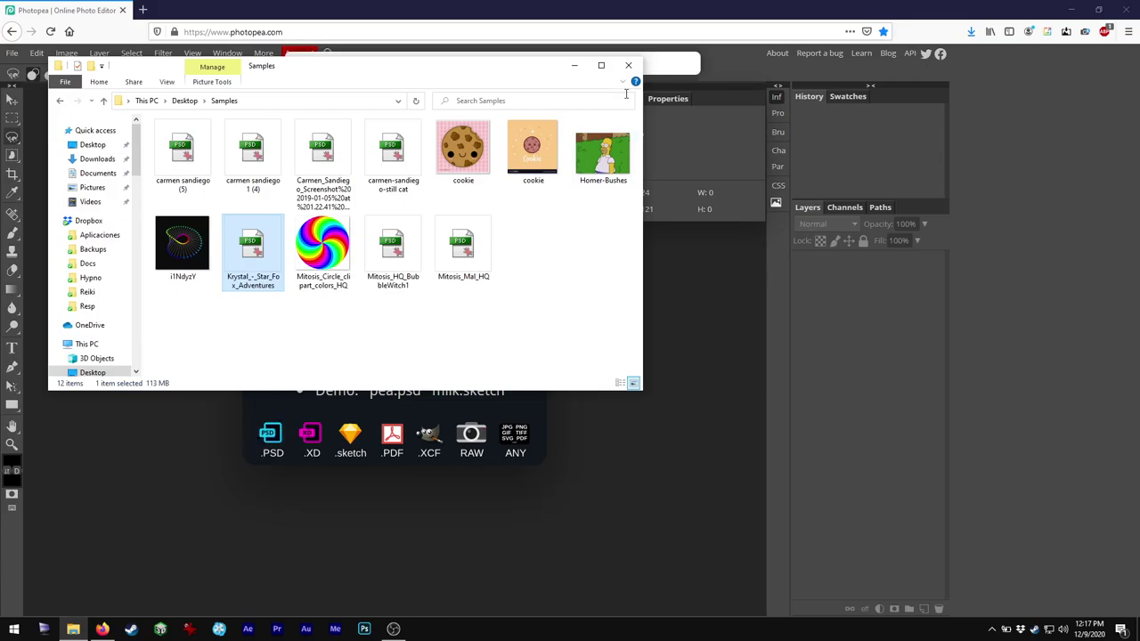
click(661, 251)
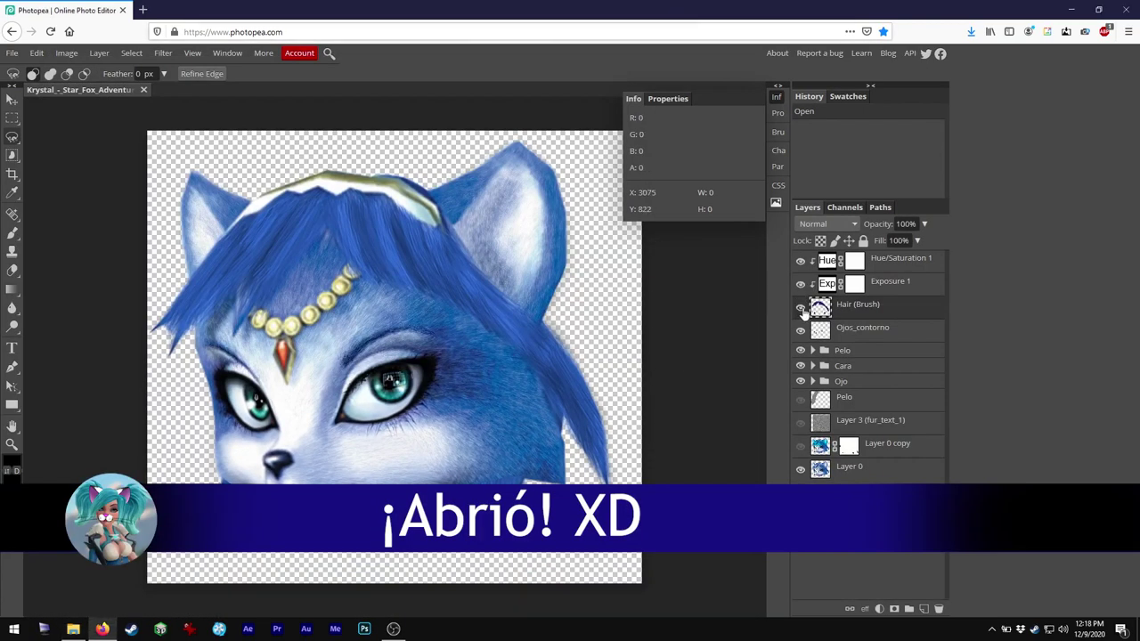
Toggle the visibility of the Exposure 1 and Hue/Saturation 1 adjustment layers off and on to compare the hair colour.
click(800, 284)
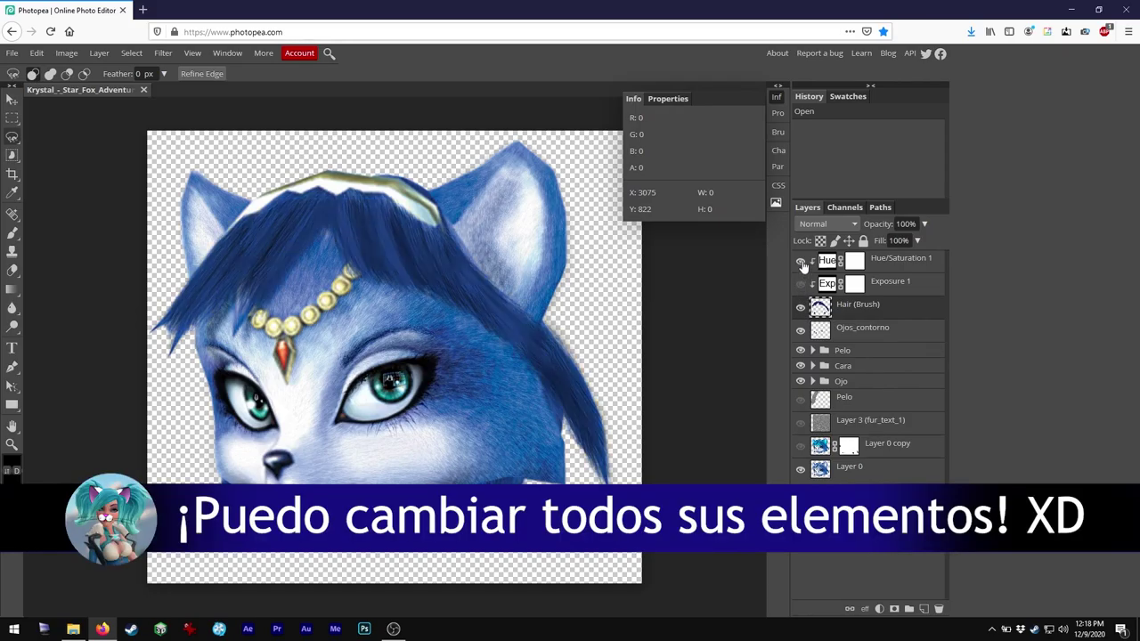
click(801, 261)
click(800, 261)
click(799, 284)
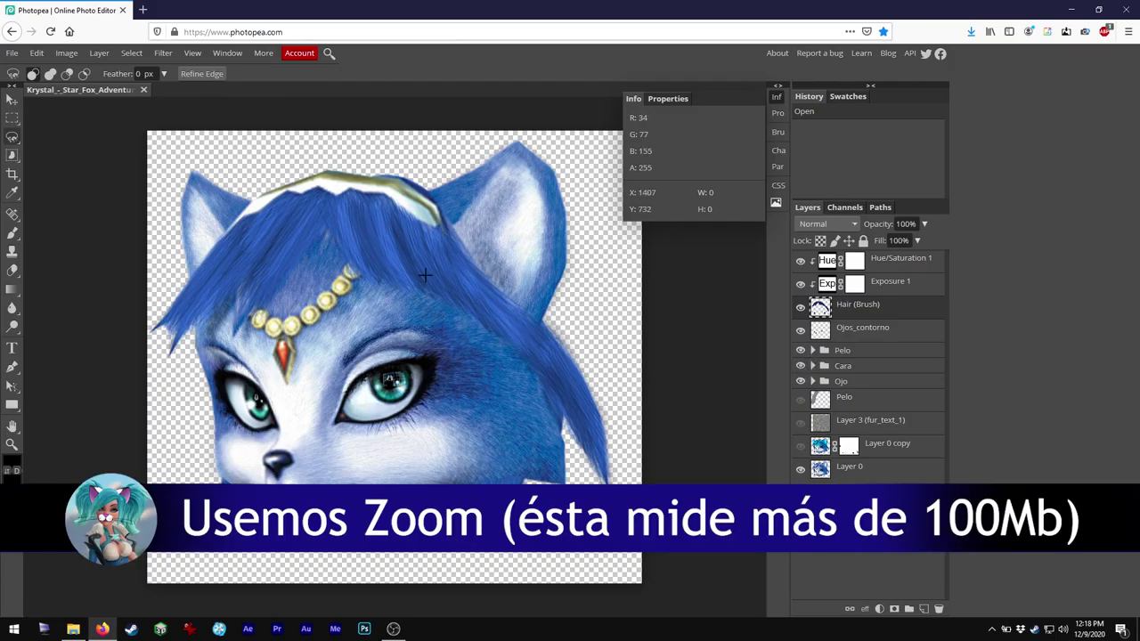
Examine the fur detail around the character's eye up close, and return to the view of the whole image.
key(ctrl+plus)
key(ctrl+plus)
key(ctrl+plus)
key(ctrl+plus)
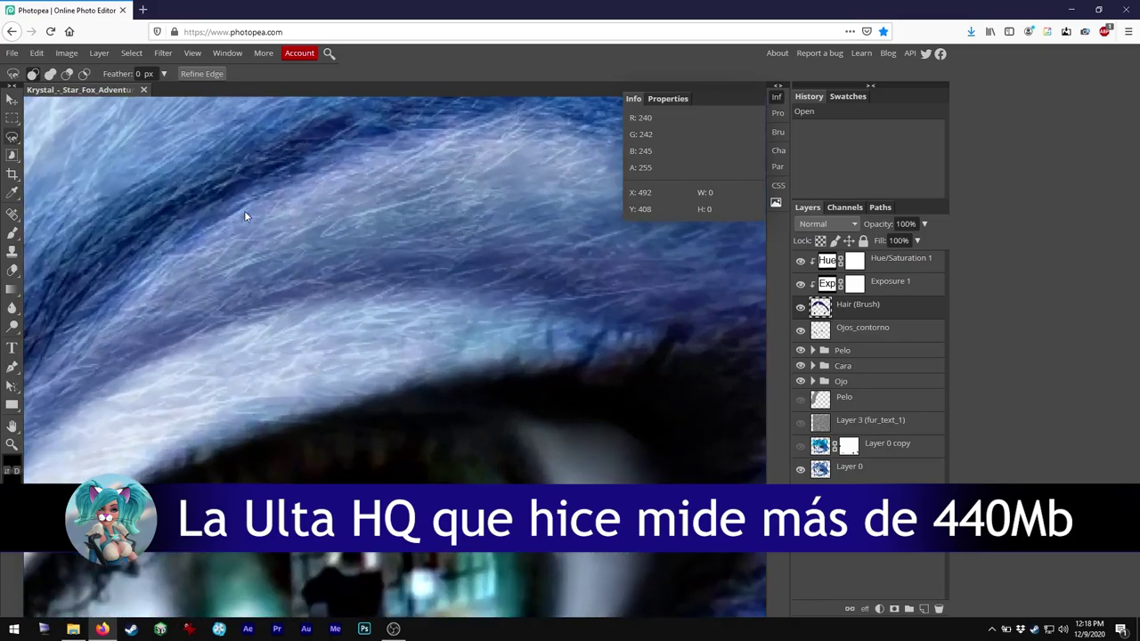
key(ctrl+minus)
key(ctrl+minus)
key(ctrl+minus)
key(ctrl+minus)
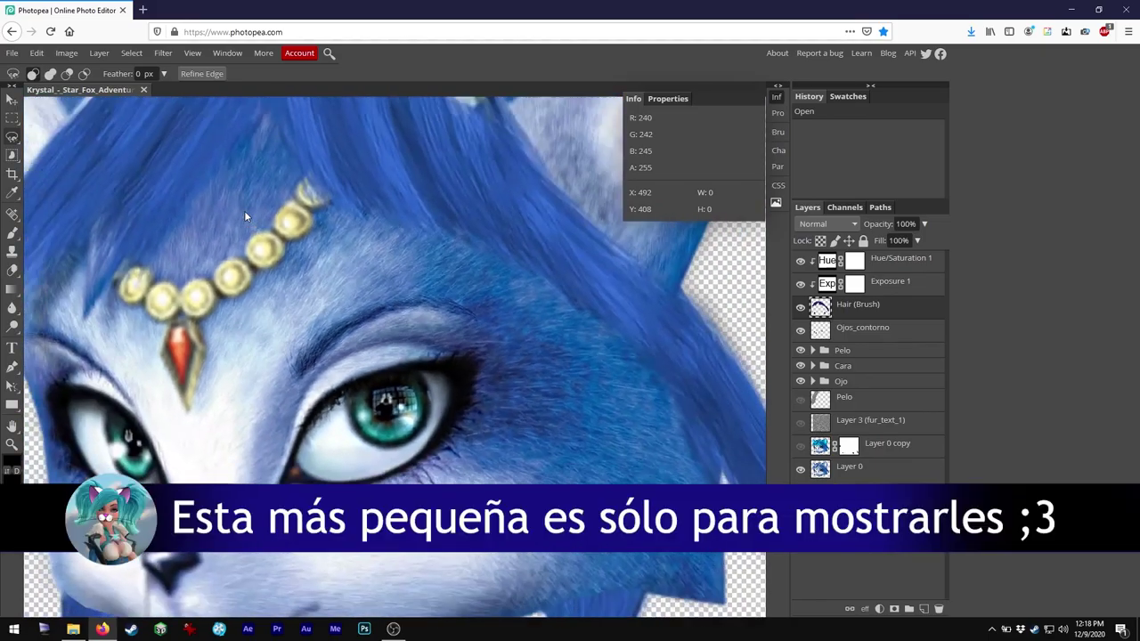
key(ctrl+minus)
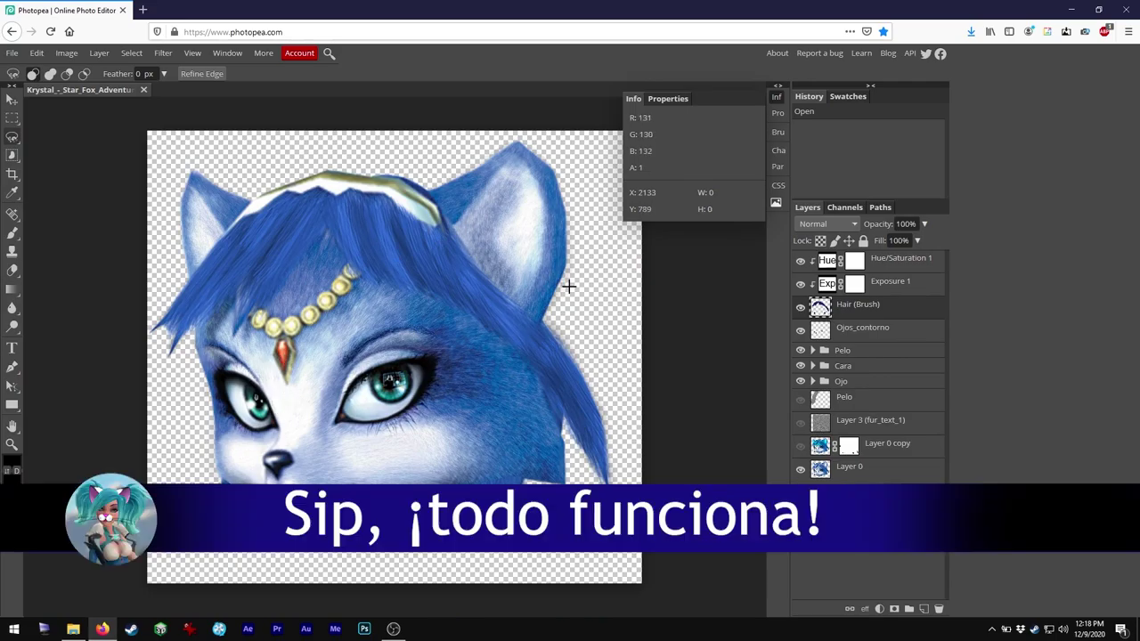
Close Krystal_-_Star_Fox_Adventures.psd, discarding its unsaved work.
click(144, 90)
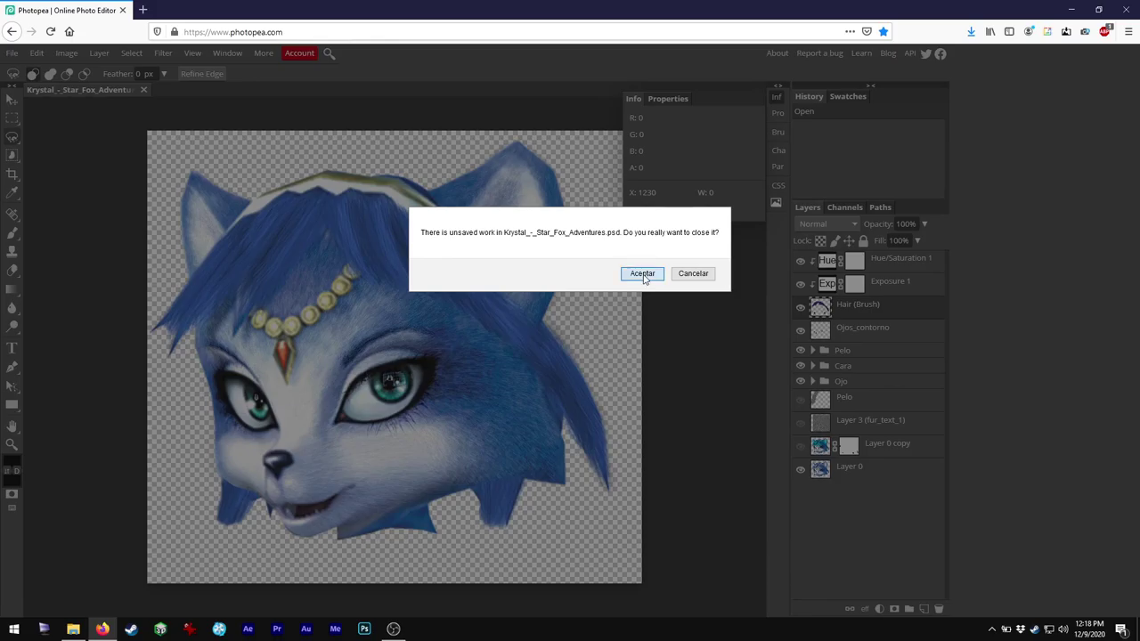
click(642, 274)
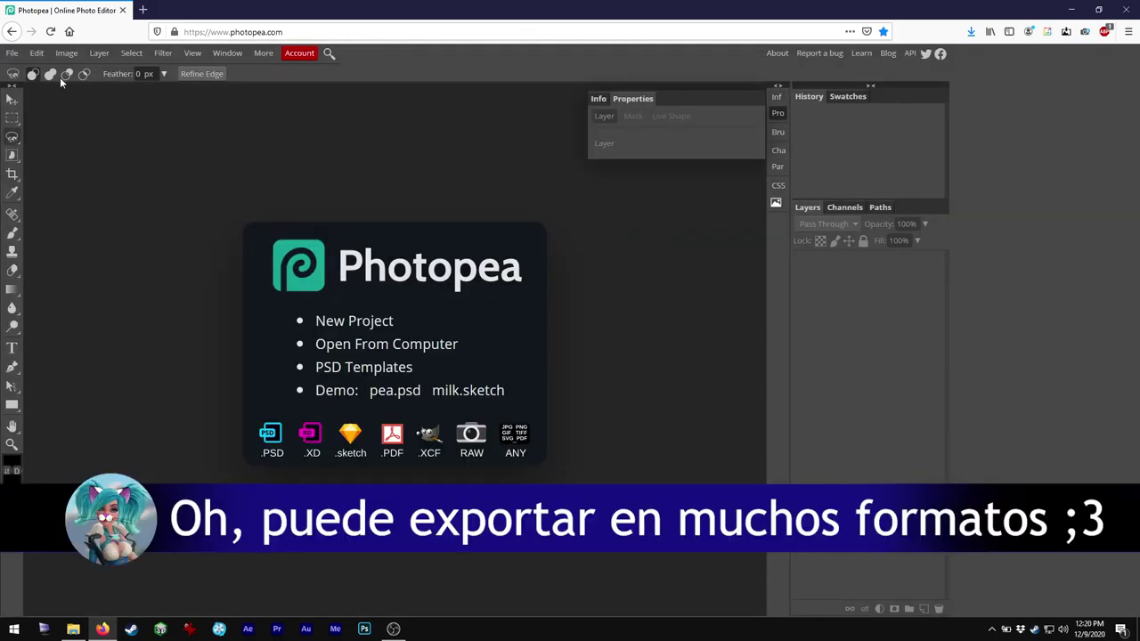
Review the available export file formats, including the additional ones beyond PNG, JPG, SVG, GIF and PDF, and close the browser.
click(12, 52)
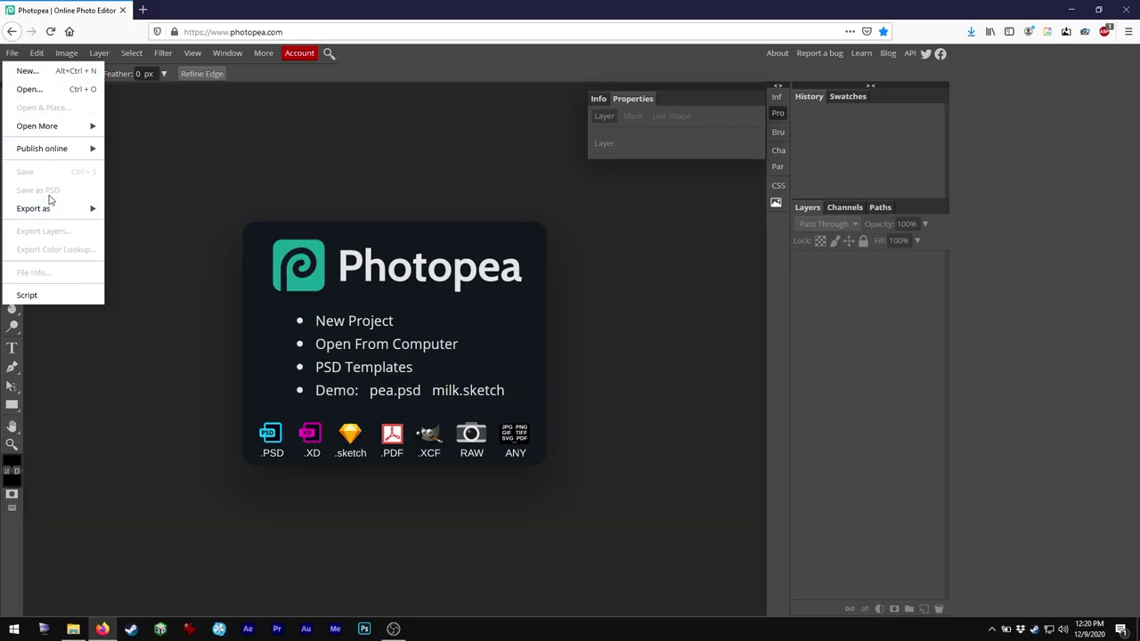
mouse_move(53, 216)
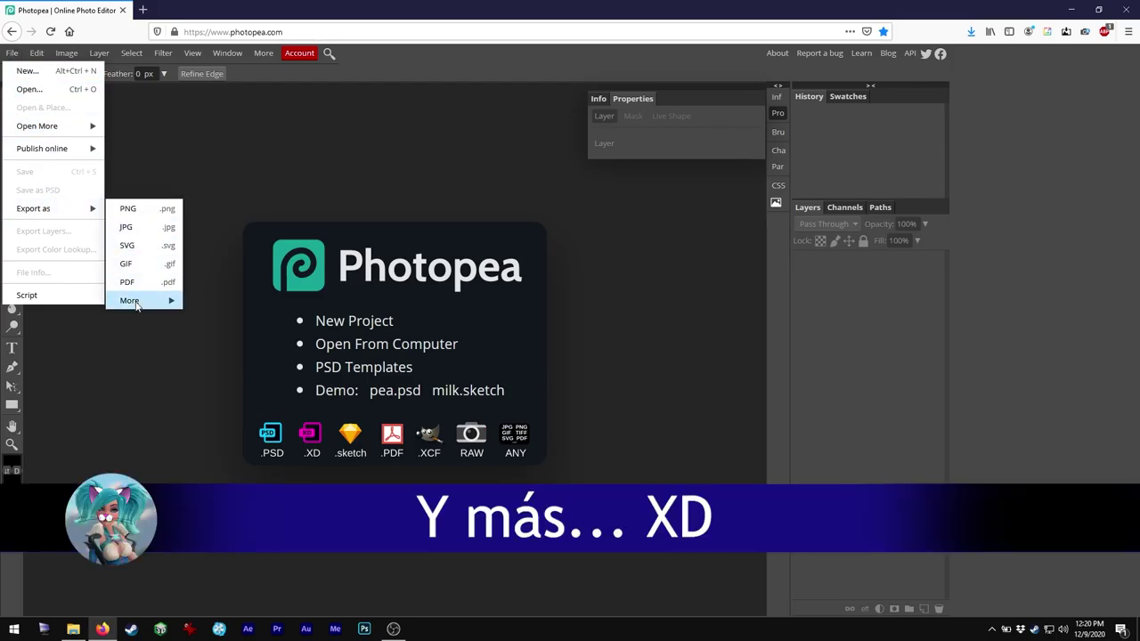
mouse_move(136, 303)
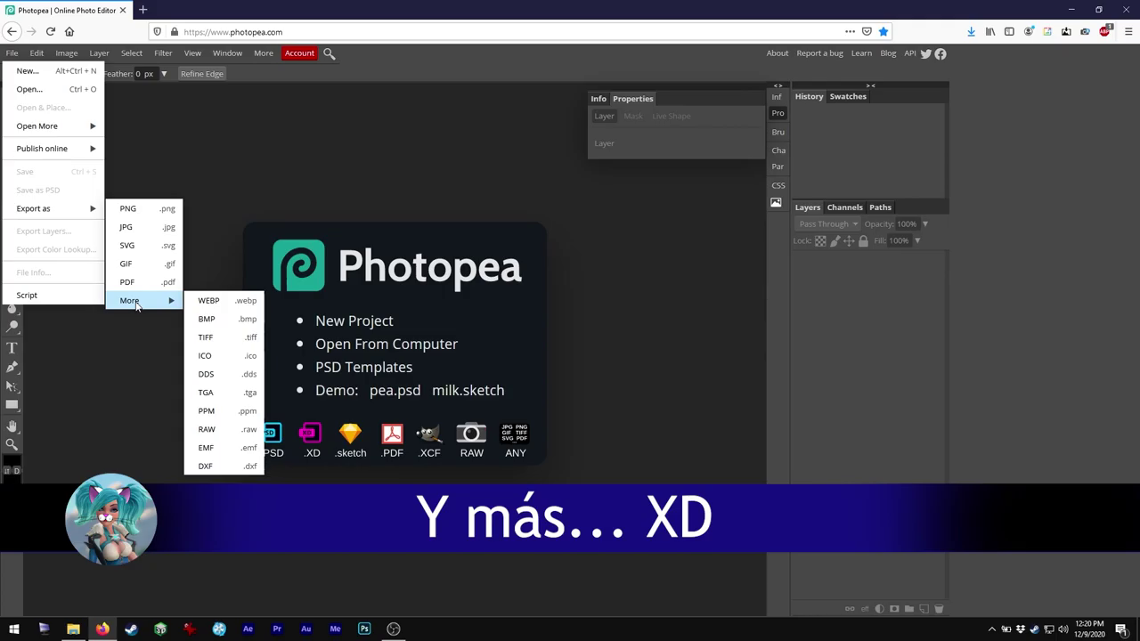
click(224, 130)
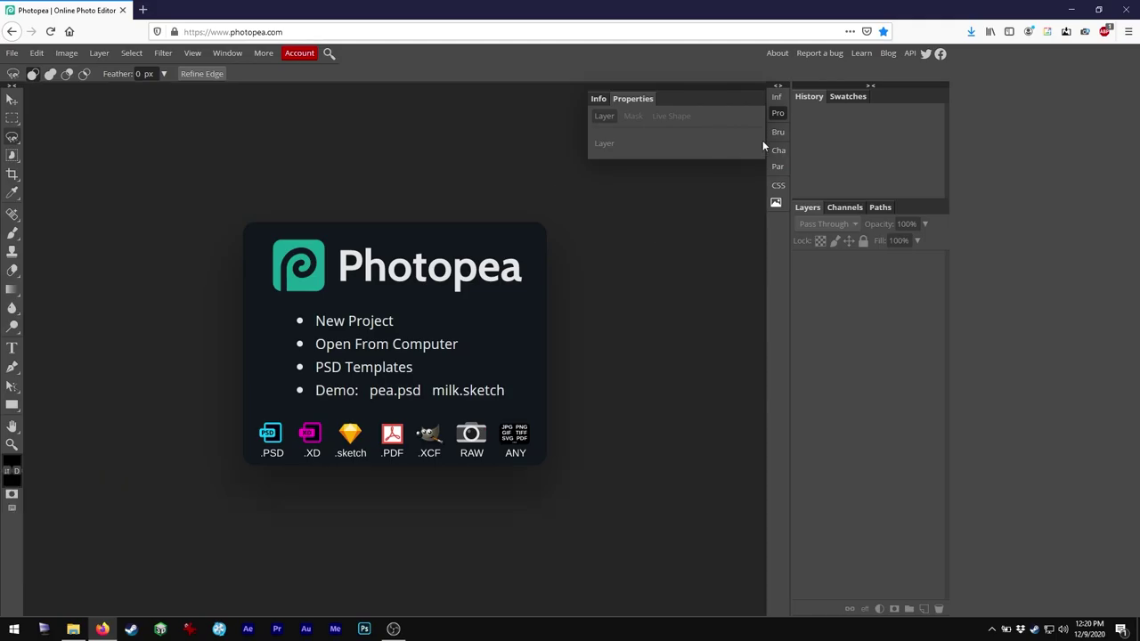
click(1125, 9)
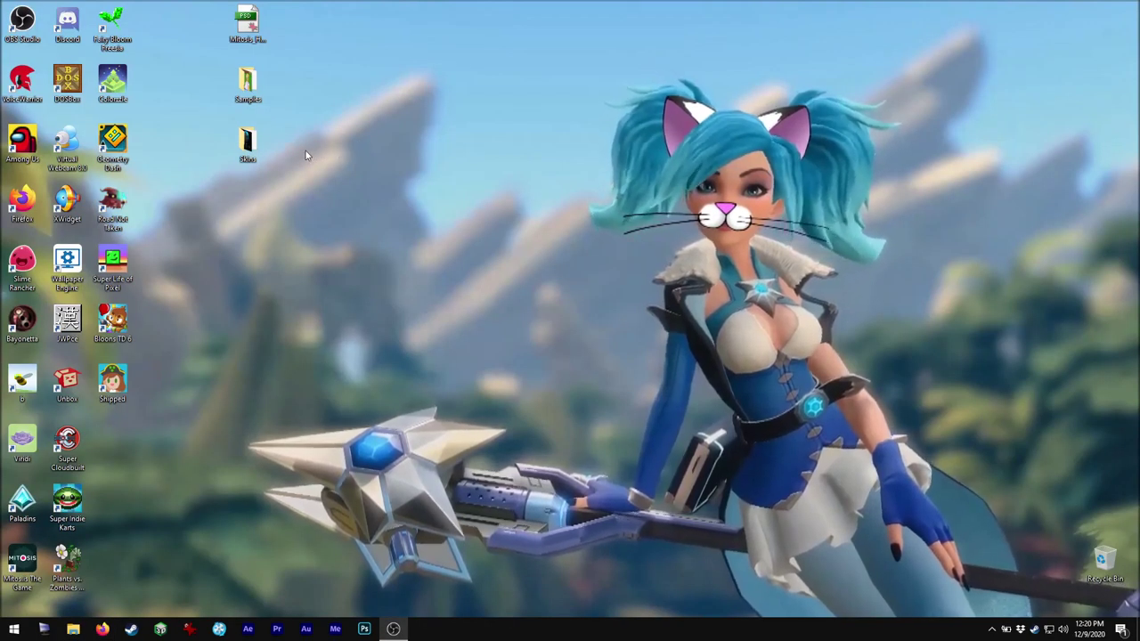